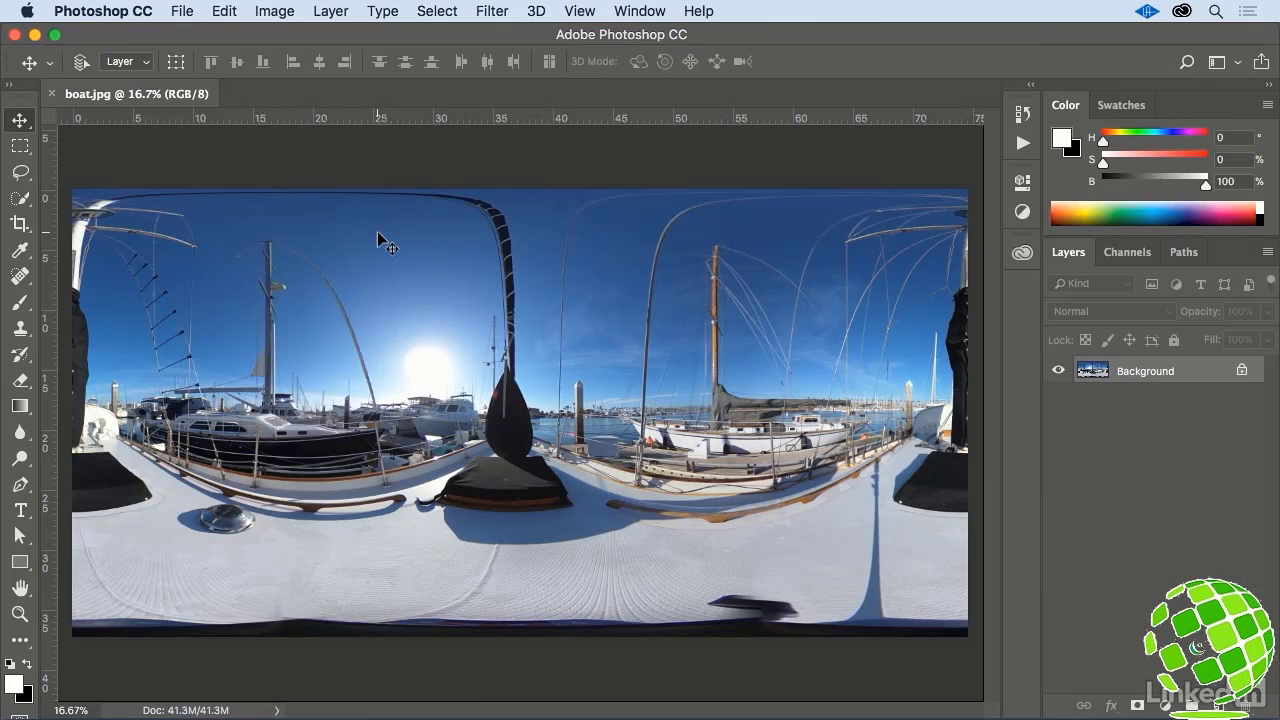
Create a spherical panorama 3D layer from the boat panorama layer via 3D > Spherical Panorama.
{"action": "left_click", "coordinate": [537, 11]}
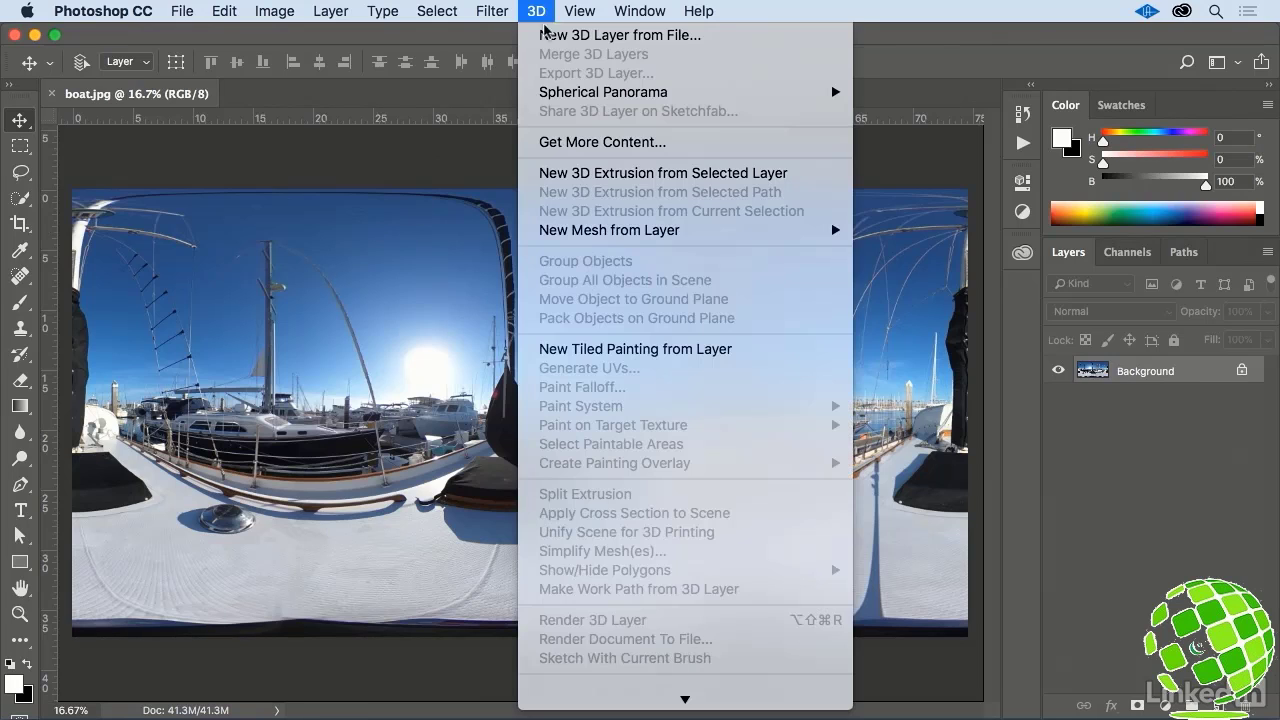
{"action": "mouse_move", "coordinate": [540, 97]}
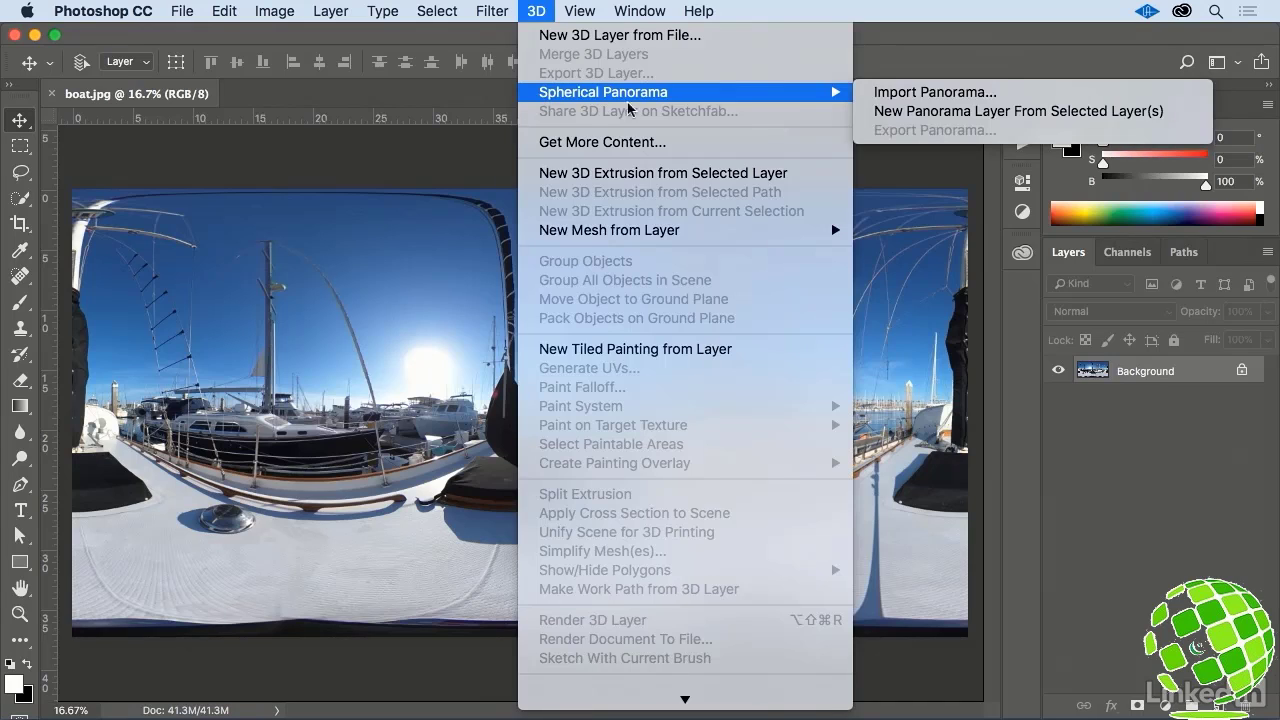
{"action": "left_click", "coordinate": [860, 112]}
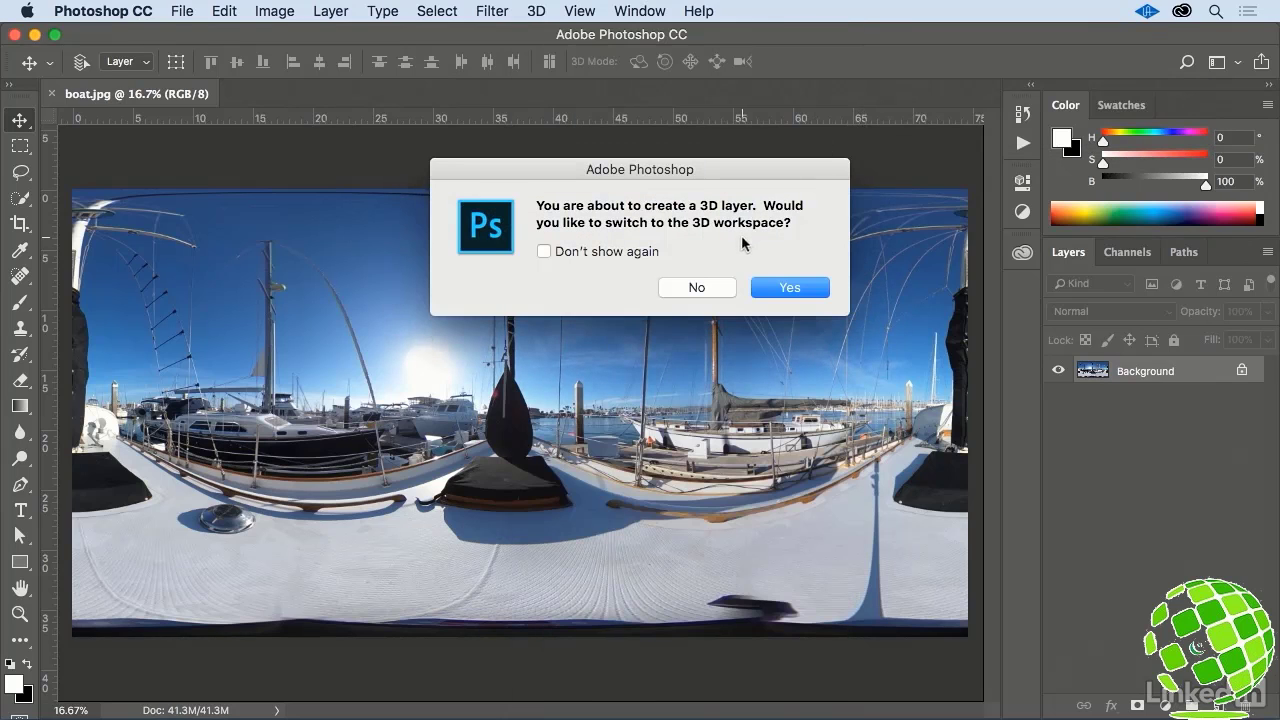
Decline the 3D workspace prompt and orbit the panorama toward the bow and mast.
{"action": "left_click", "coordinate": [717, 285]}
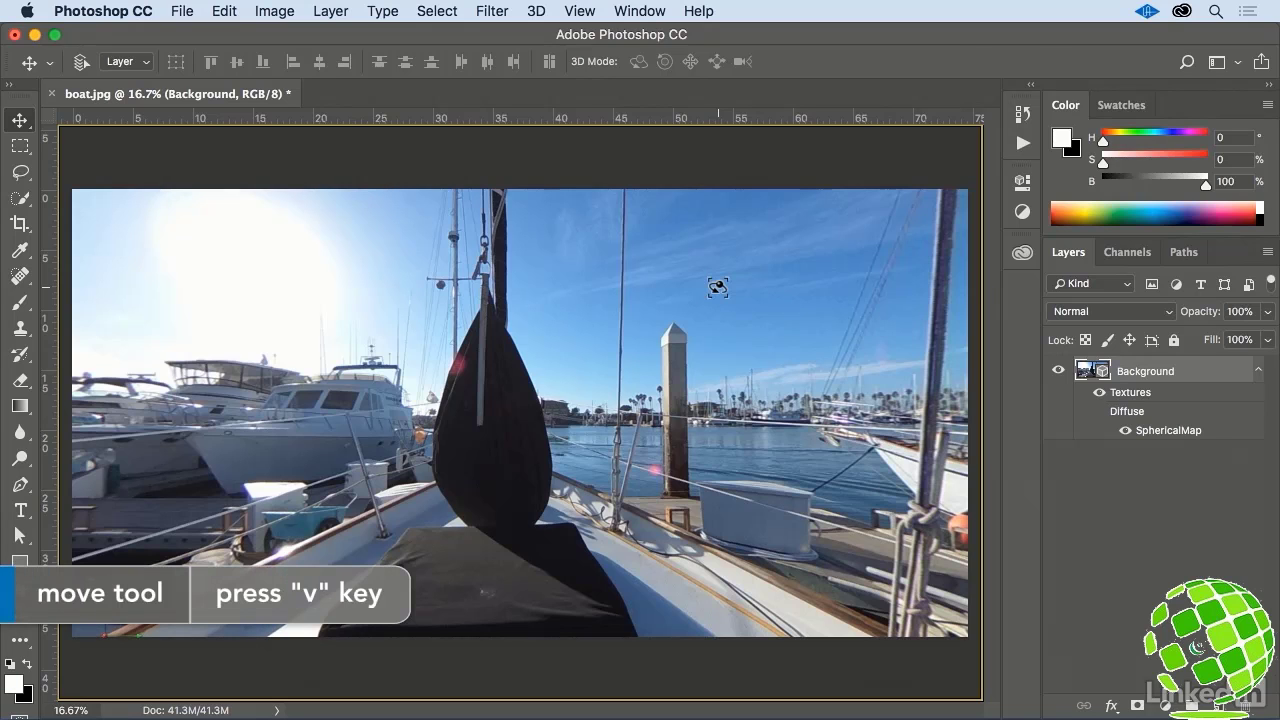
{"action": "left_click_drag", "start_coordinate": [668, 331], "coordinate": [1016, 355]}
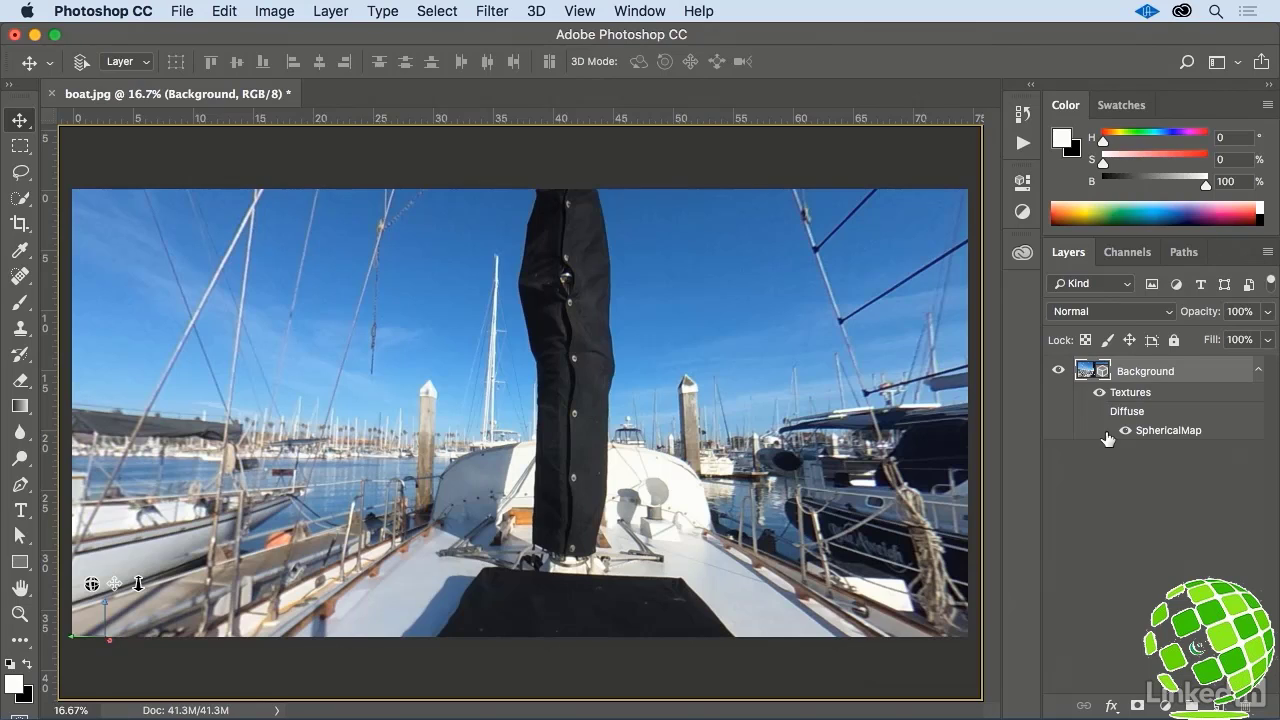
Open the SphericalMap texture, add an empty Layer 1, and save and close Layer 0.psb.
{"action": "double_click", "coordinate": [1175, 430]}
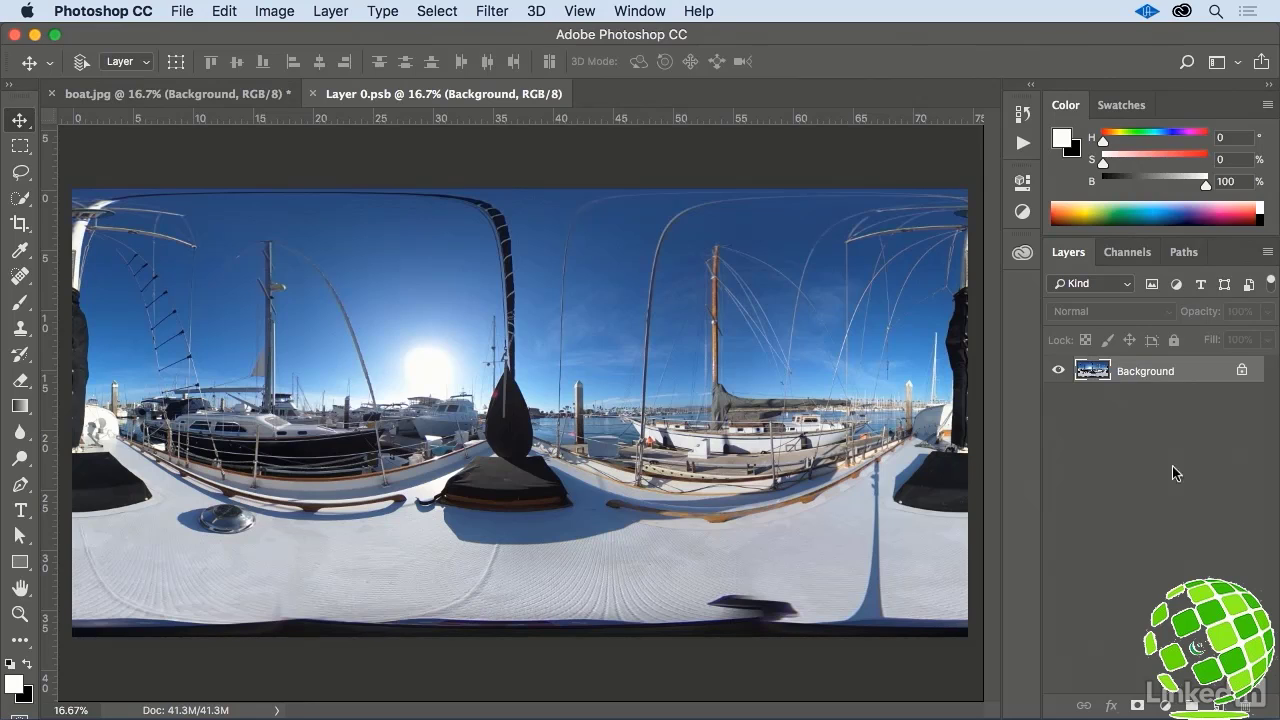
{"action": "left_click", "coordinate": [1218, 705]}
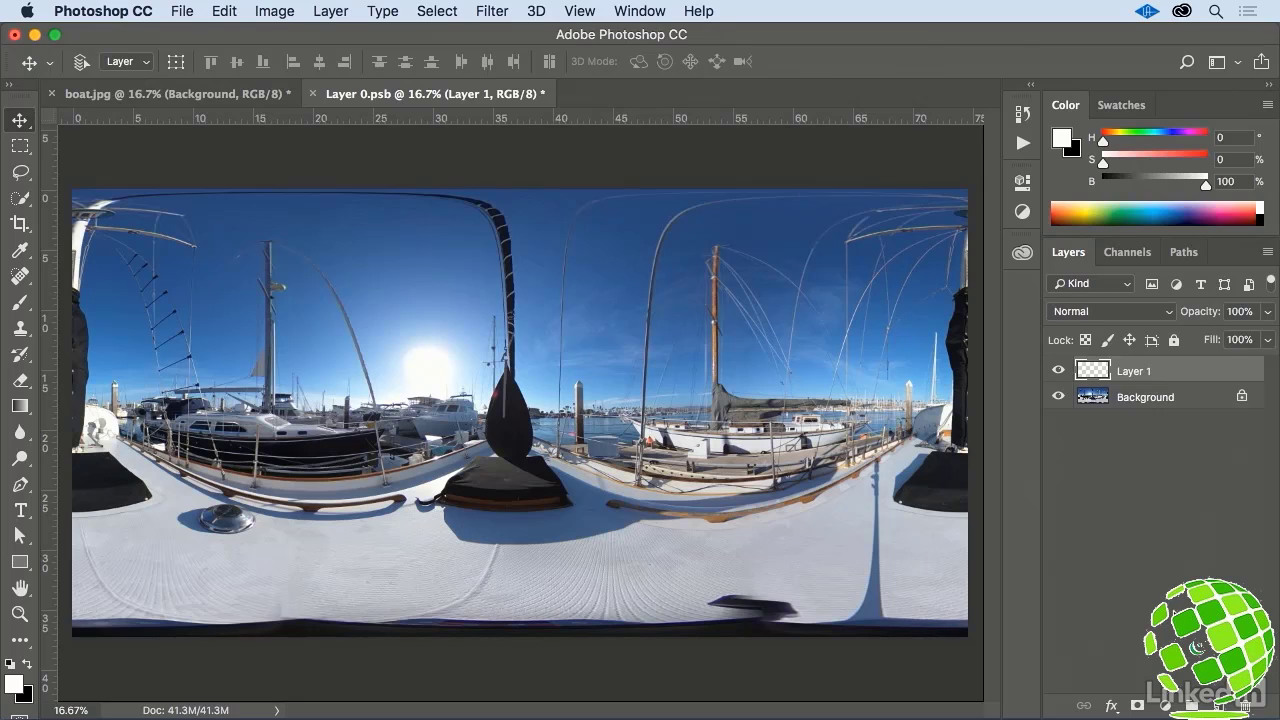
{"action": "left_click", "coordinate": [313, 93]}
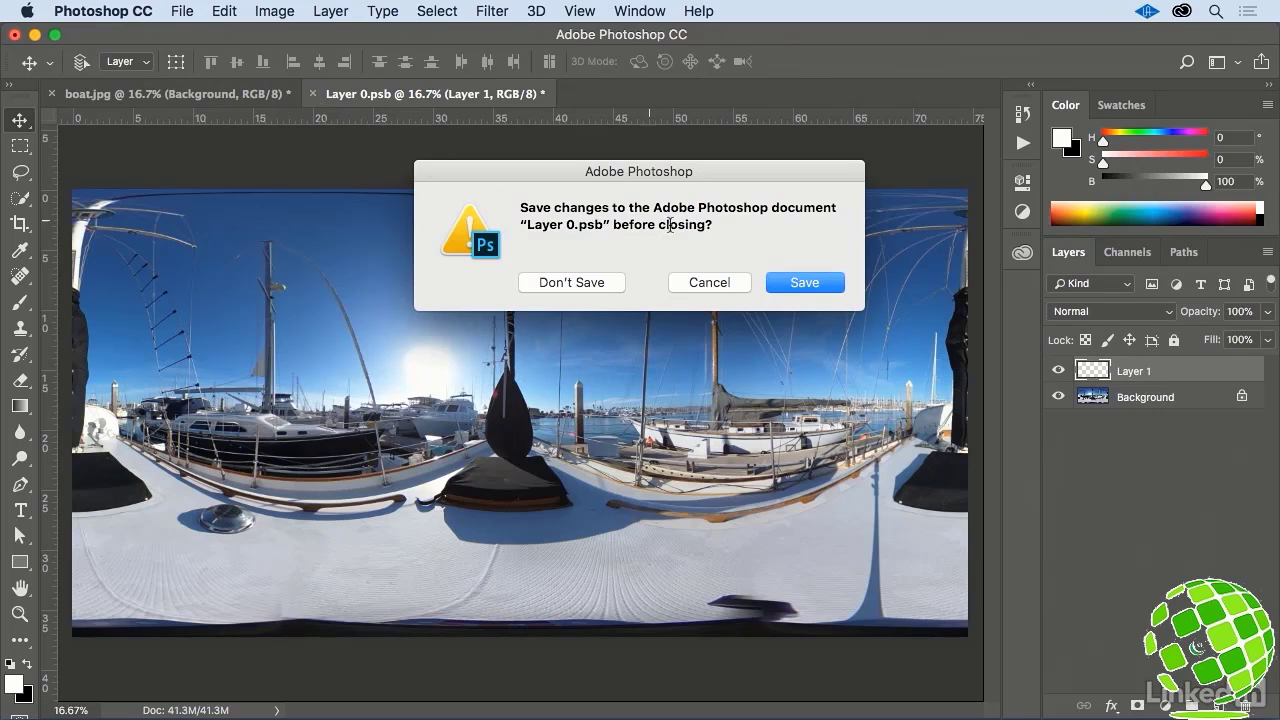
{"action": "left_click", "coordinate": [797, 286]}
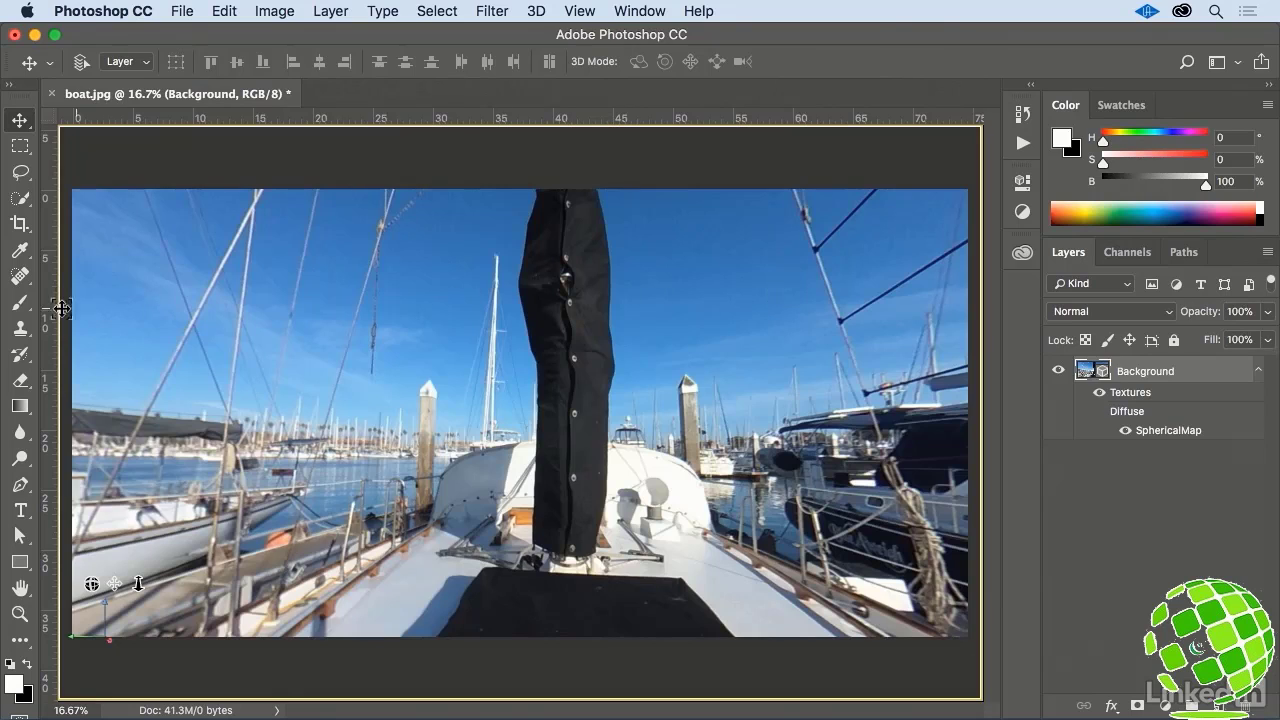
Brush a white zigzag onto the panorama, then orbit to see it wrap toward the neighbouring boat.
{"action": "left_click", "coordinate": [20, 303]}
{"action": "mouse_move", "coordinate": [198, 318]}
{"action": "left_mouse_down"}
{"action": "mouse_move", "coordinate": [225, 277]}
{"action": "mouse_move", "coordinate": [276, 355]}
{"action": "mouse_move", "coordinate": [496, 250]}
{"action": "mouse_move", "coordinate": [622, 395]}
{"action": "mouse_move", "coordinate": [882, 367]}
{"action": "mouse_move", "coordinate": [736, 509]}
{"action": "mouse_move", "coordinate": [566, 532]}
{"action": "mouse_move", "coordinate": [376, 588]}
{"action": "mouse_move", "coordinate": [355, 482]}
{"action": "mouse_move", "coordinate": [236, 367]}
{"action": "mouse_move", "coordinate": [163, 261]}
{"action": "mouse_move", "coordinate": [128, 252]}
{"action": "left_mouse_up"}
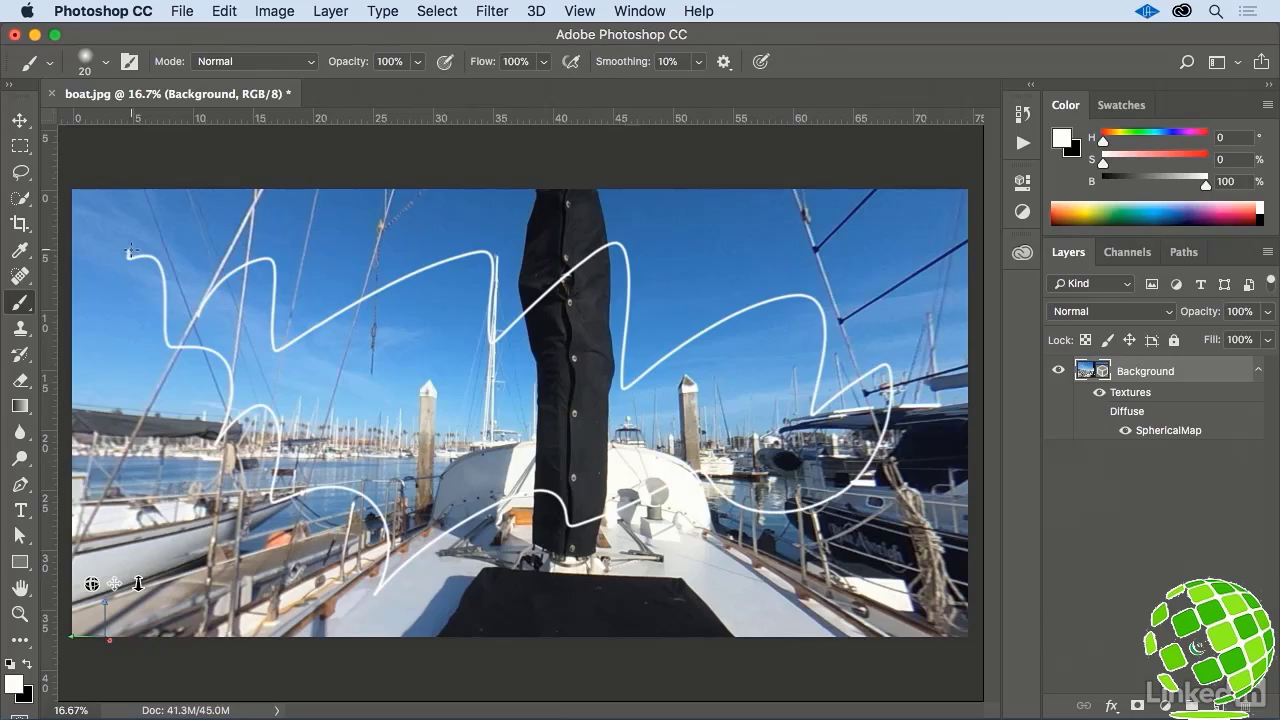
{"action": "key", "text": "v"}
{"action": "mouse_move", "coordinate": [267, 364]}
{"action": "left_mouse_down"}
{"action": "mouse_move", "coordinate": [250, 352]}
{"action": "mouse_move", "coordinate": [120, 350]}
{"action": "mouse_move", "coordinate": [276, 368]}
{"action": "mouse_move", "coordinate": [299, 392]}
{"action": "left_mouse_up"}
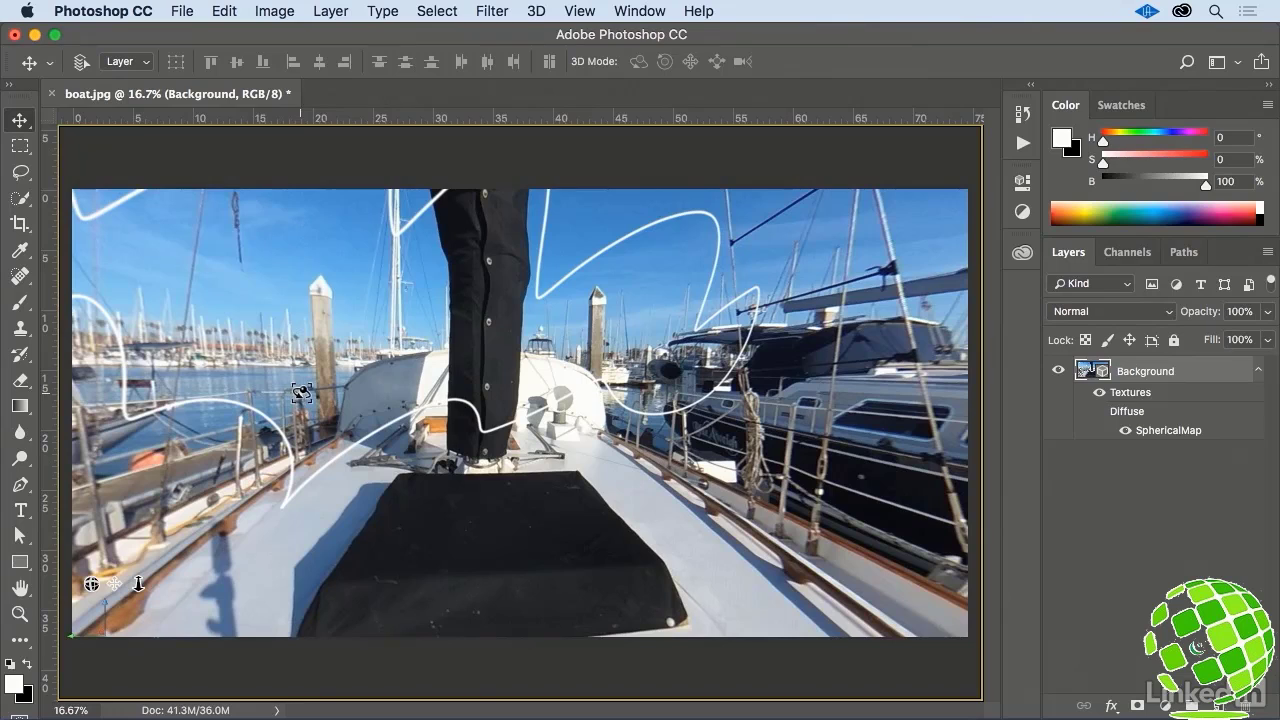
In the SphericalMap texture, hide Layer 1, add a layer named 'base and shadow', and save.
{"action": "double_click", "coordinate": [1160, 430]}
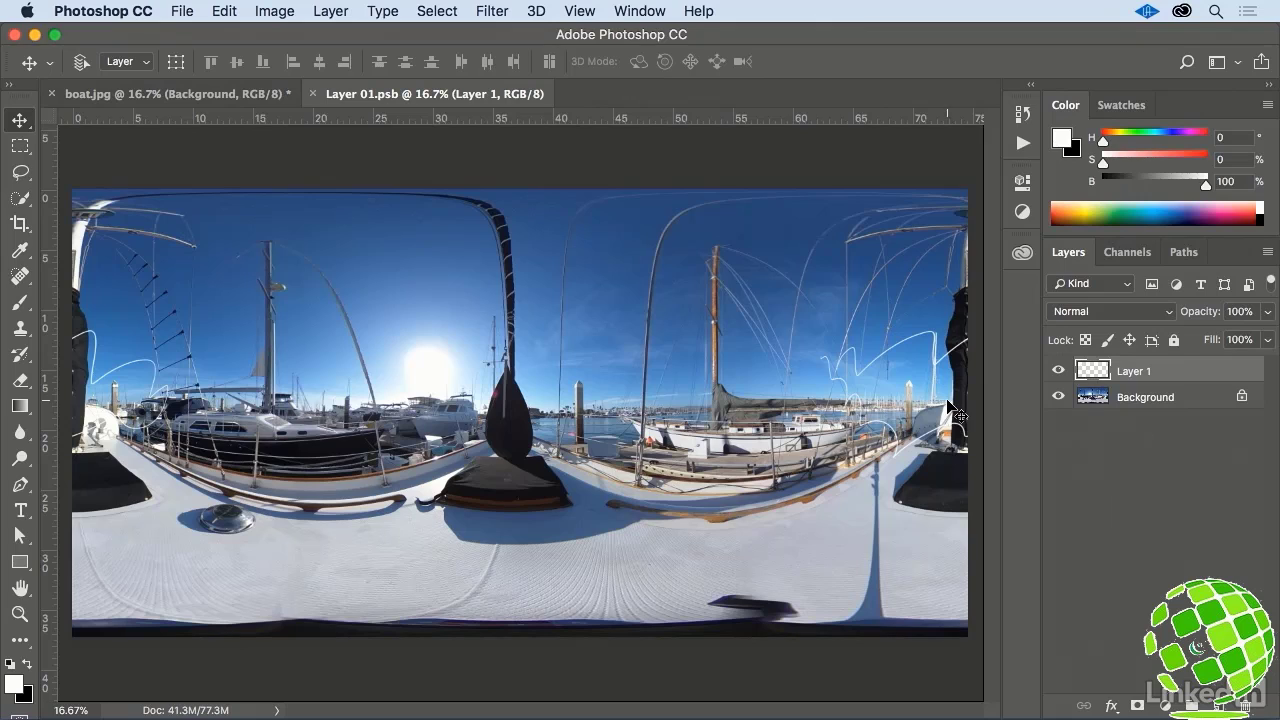
{"action": "left_click", "coordinate": [1058, 371]}
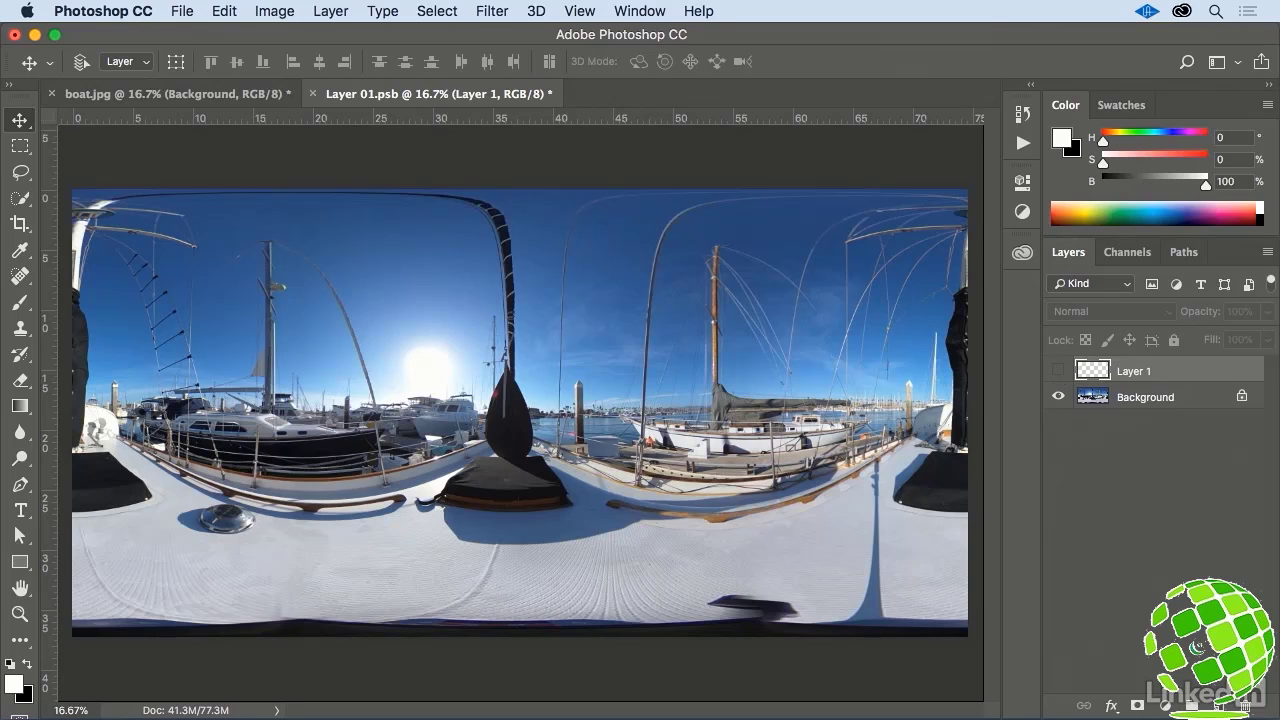
{"action": "left_click", "coordinate": [1215, 706]}
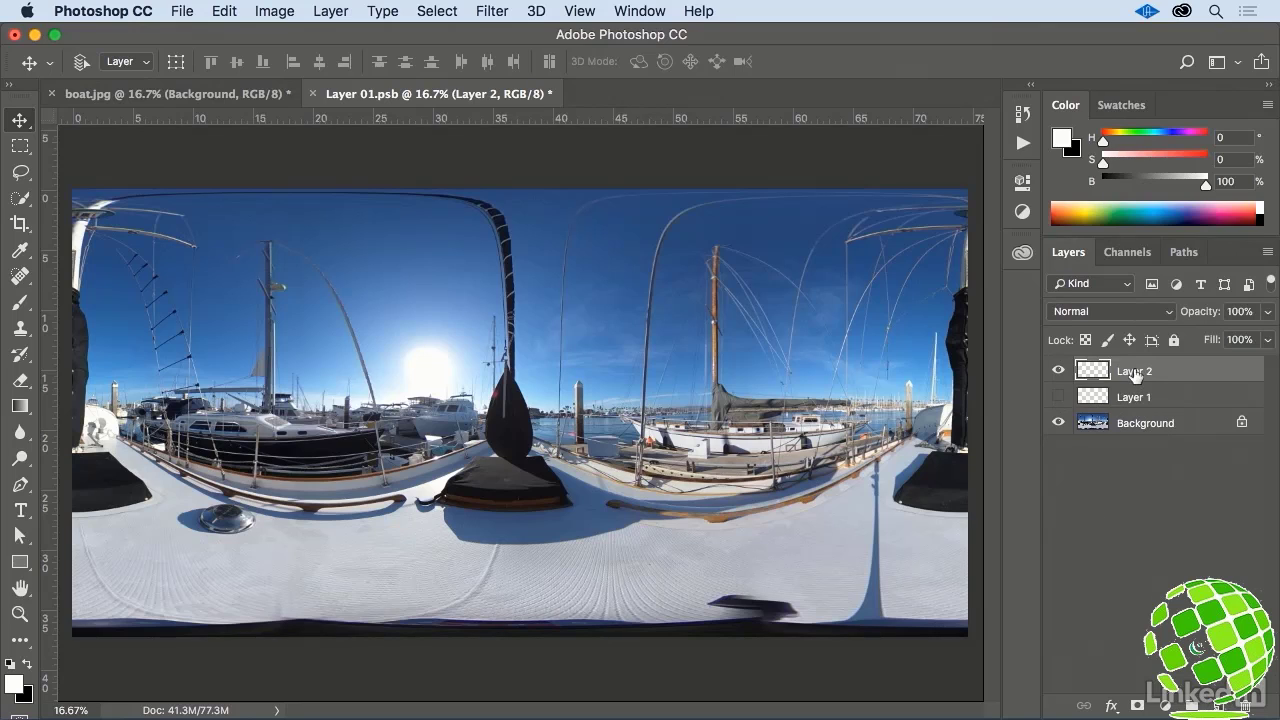
{"action": "double_click", "coordinate": [1135, 371]}
{"action": "type", "text": "base and shadow"}
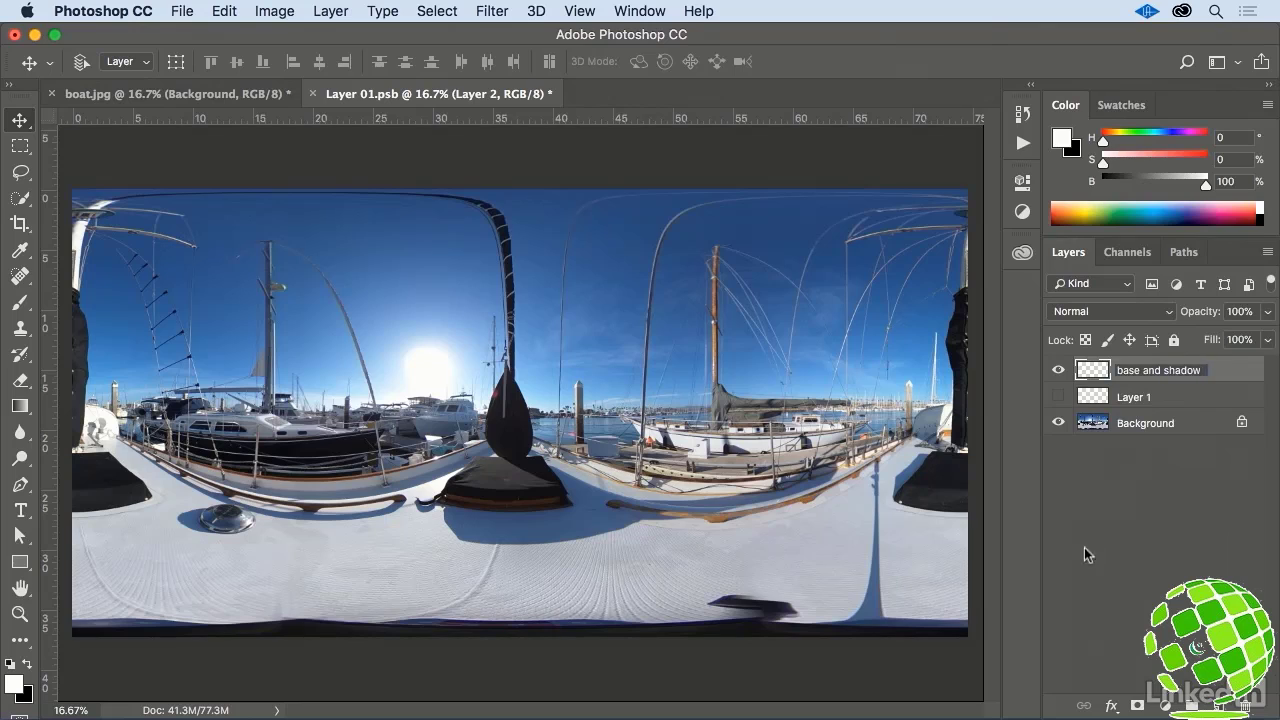
{"action": "key", "text": "Return"}
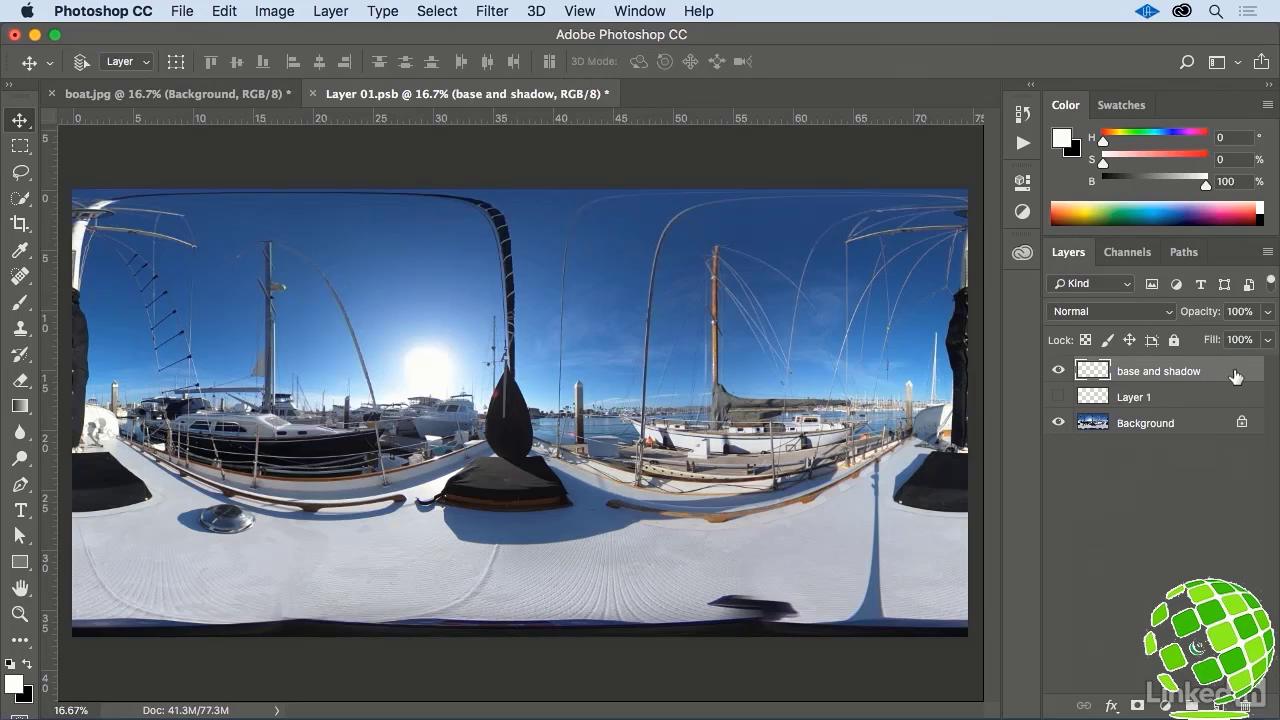
{"action": "left_click", "coordinate": [312, 93]}
{"action": "left_click", "coordinate": [786, 287]}
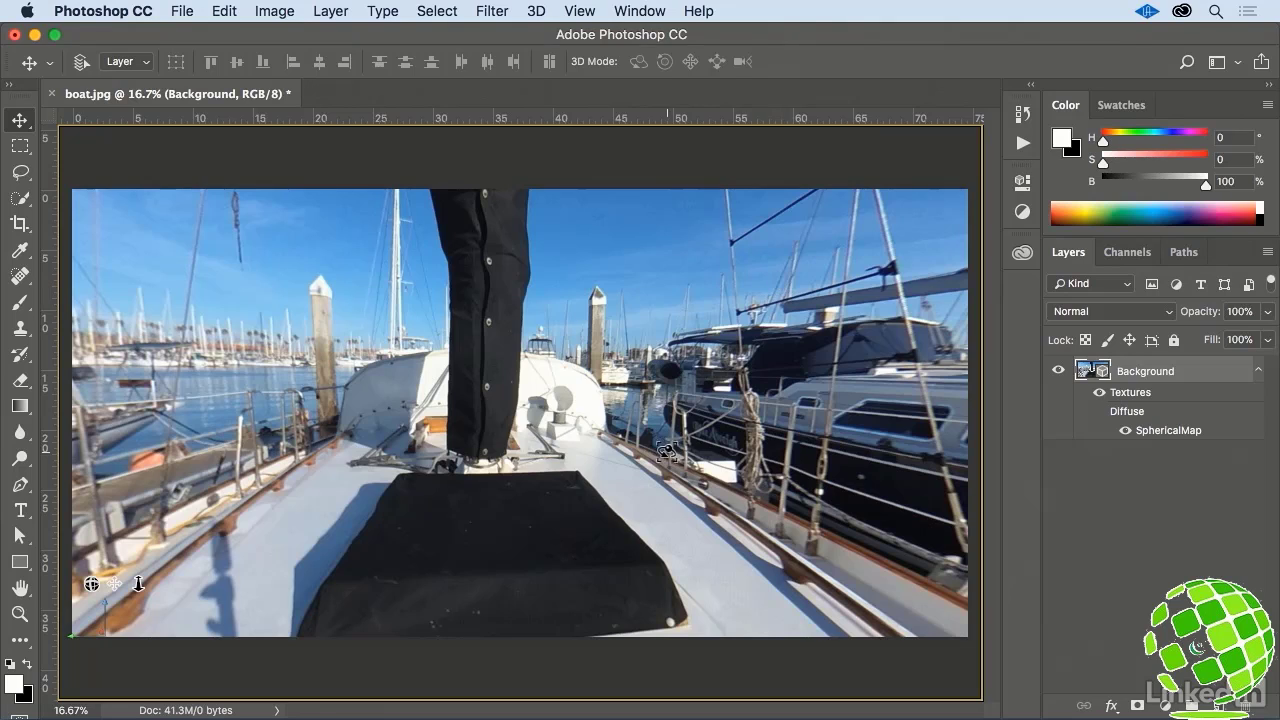
Tilt the view onto the deck and enlarge the Spot Healing Brush to size 175.
{"action": "mouse_move", "coordinate": [667, 452]}
{"action": "left_mouse_down"}
{"action": "mouse_move", "coordinate": [667, 535]}
{"action": "mouse_move", "coordinate": [646, 518]}
{"action": "left_mouse_up"}
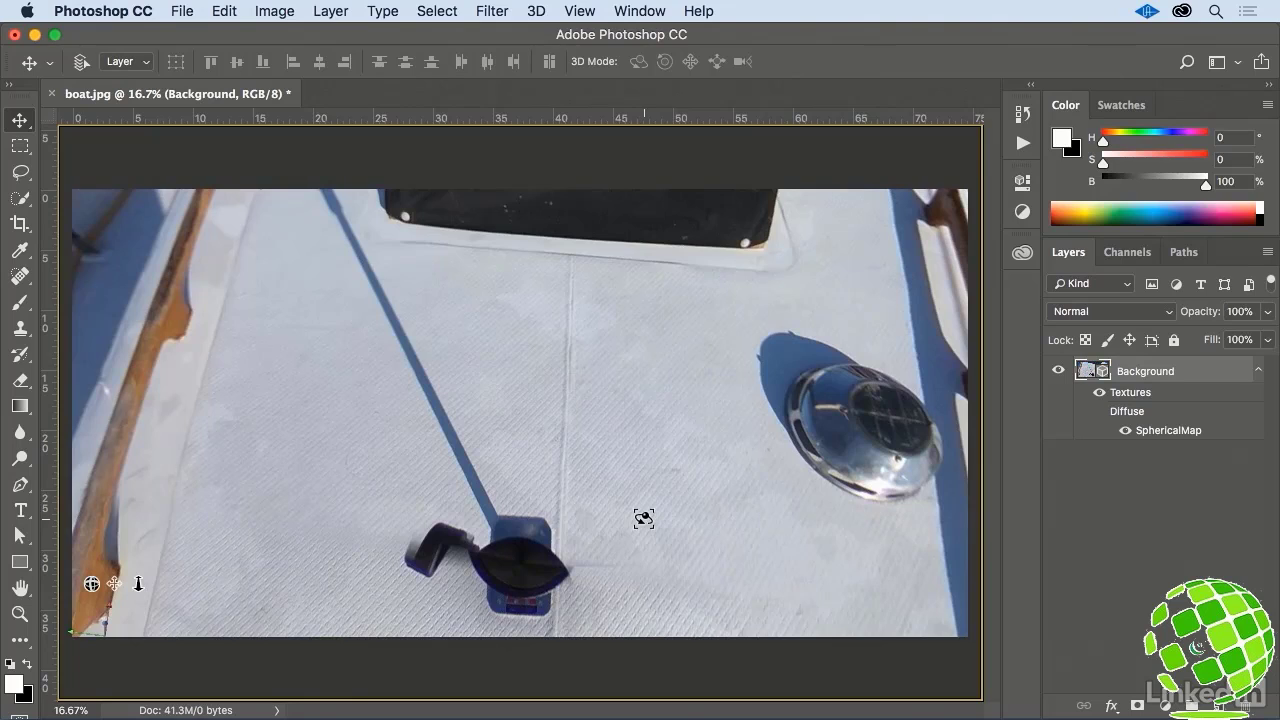
{"action": "key", "text": "j"}
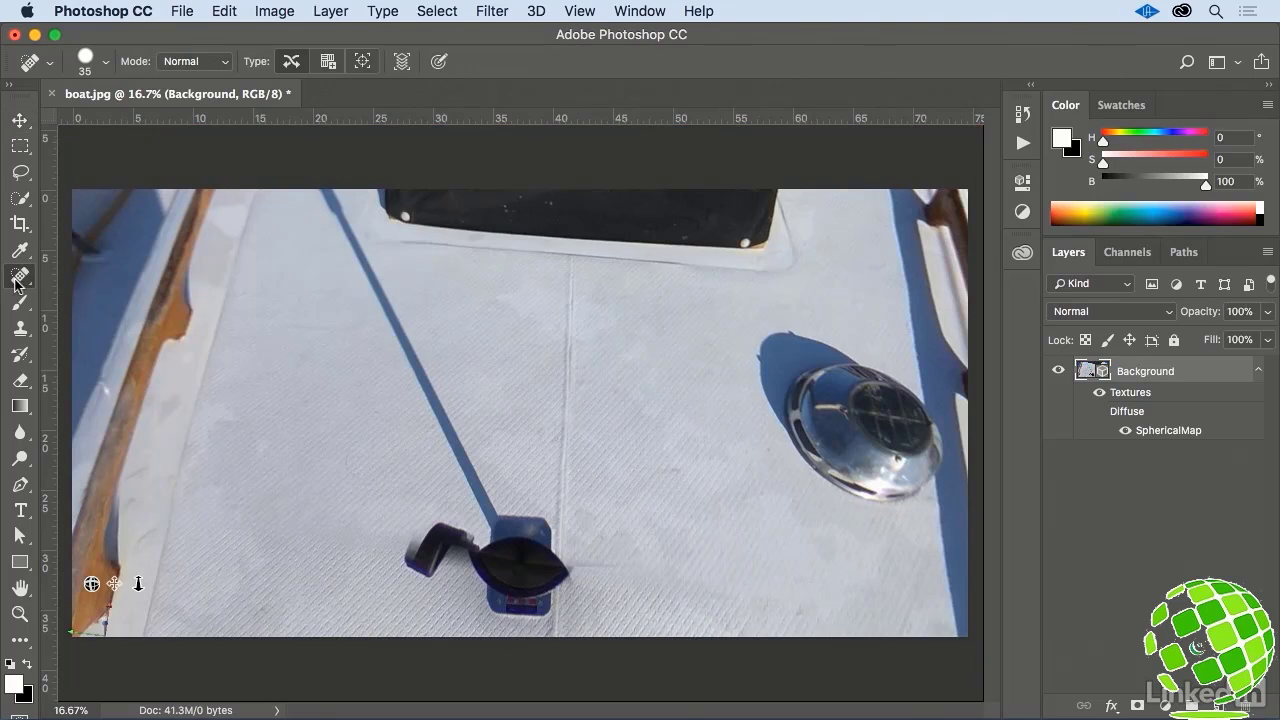
{"action": "right_click", "coordinate": [336, 341]}
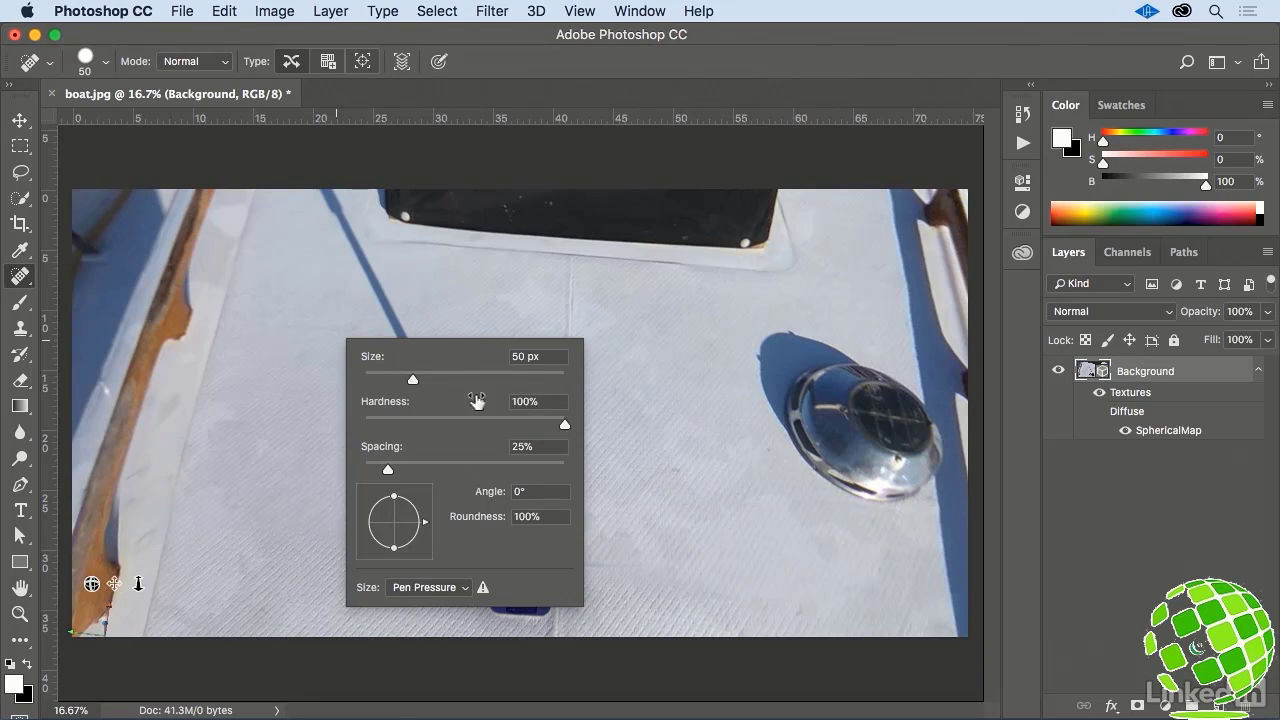
{"action": "left_click_drag", "start_coordinate": [411, 380], "coordinate": [463, 376]}
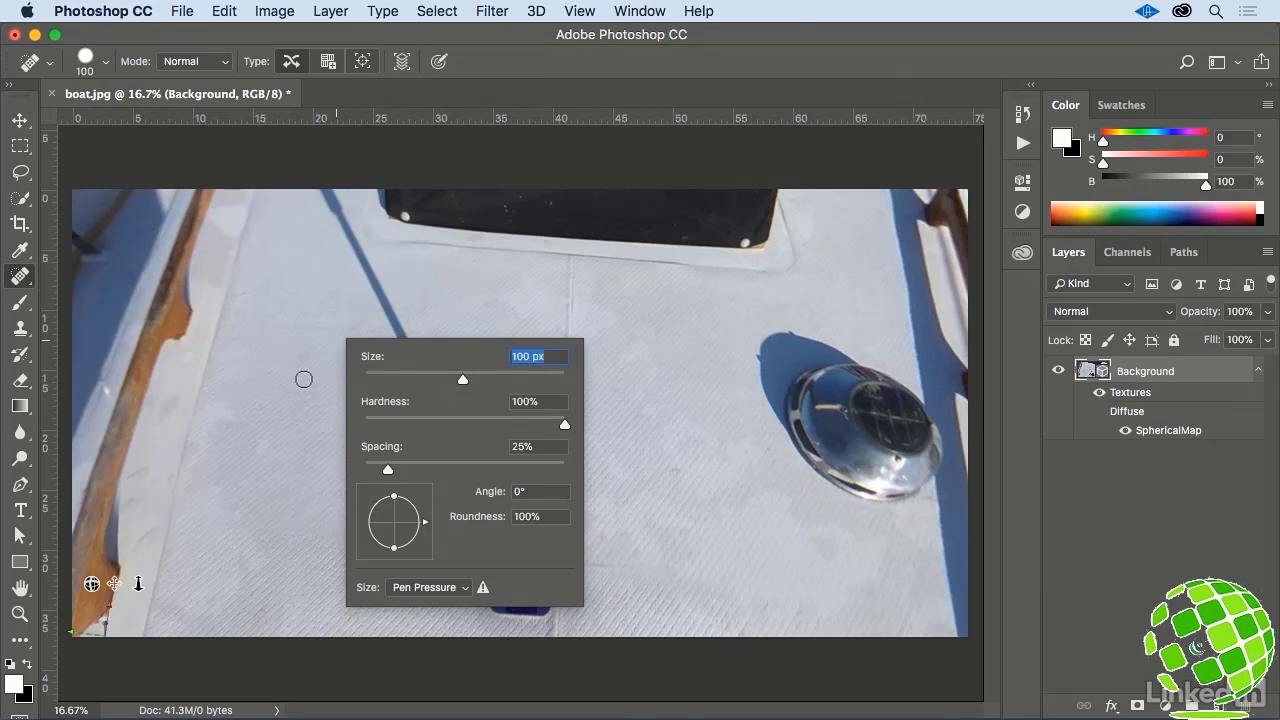
{"action": "left_click", "coordinate": [401, 62]}
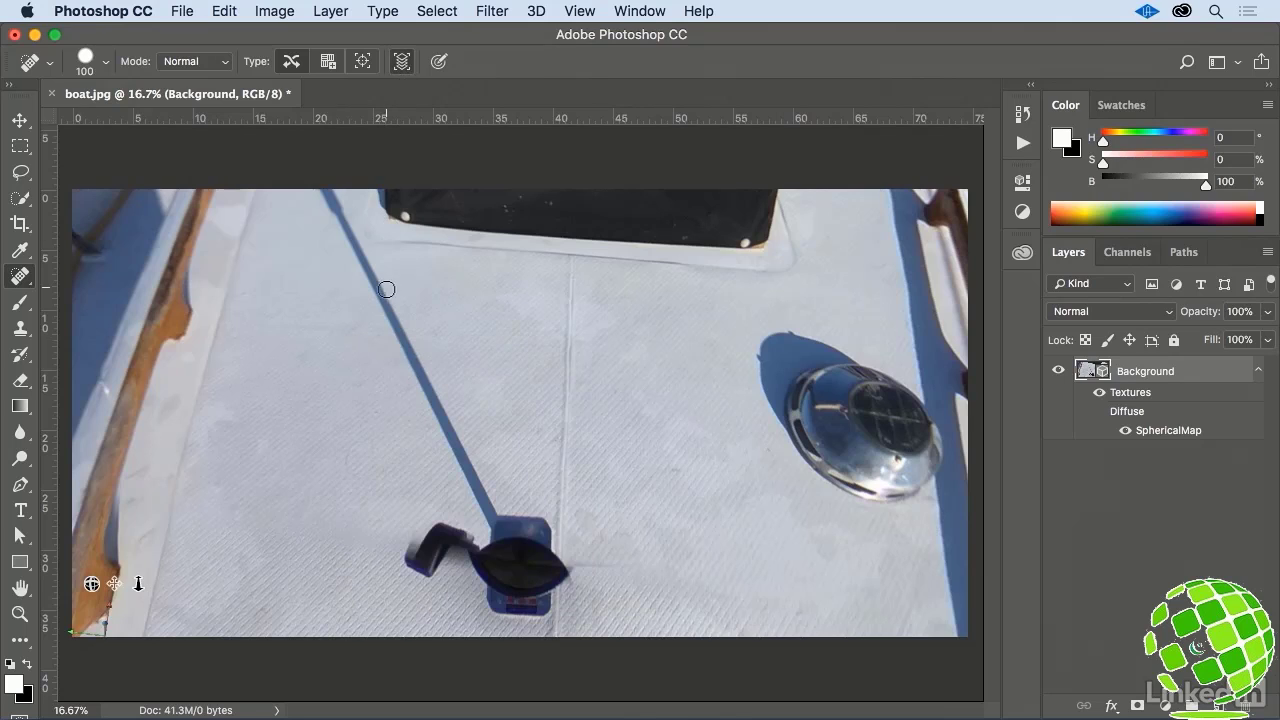
Heal away the tripod base and its dark deck shadow, orbiting between healing passes.
{"action": "mouse_move", "coordinate": [457, 517]}
{"action": "left_mouse_down"}
{"action": "mouse_move", "coordinate": [413, 555]}
{"action": "mouse_move", "coordinate": [471, 543]}
{"action": "mouse_move", "coordinate": [467, 530]}
{"action": "mouse_move", "coordinate": [424, 578]}
{"action": "mouse_move", "coordinate": [404, 561]}
{"action": "mouse_move", "coordinate": [487, 551]}
{"action": "mouse_move", "coordinate": [470, 560]}
{"action": "mouse_move", "coordinate": [487, 603]}
{"action": "mouse_move", "coordinate": [551, 606]}
{"action": "mouse_move", "coordinate": [527, 554]}
{"action": "mouse_move", "coordinate": [498, 553]}
{"action": "mouse_move", "coordinate": [527, 558]}
{"action": "mouse_move", "coordinate": [518, 563]}
{"action": "mouse_move", "coordinate": [546, 536]}
{"action": "mouse_move", "coordinate": [457, 527]}
{"action": "mouse_move", "coordinate": [498, 514]}
{"action": "mouse_move", "coordinate": [561, 574]}
{"action": "mouse_move", "coordinate": [518, 565]}
{"action": "mouse_move", "coordinate": [336, 213]}
{"action": "left_mouse_up"}
{"action": "key", "text": "bracketright"}
{"action": "key", "text": "bracketright"}
{"action": "key", "text": "bracketright"}
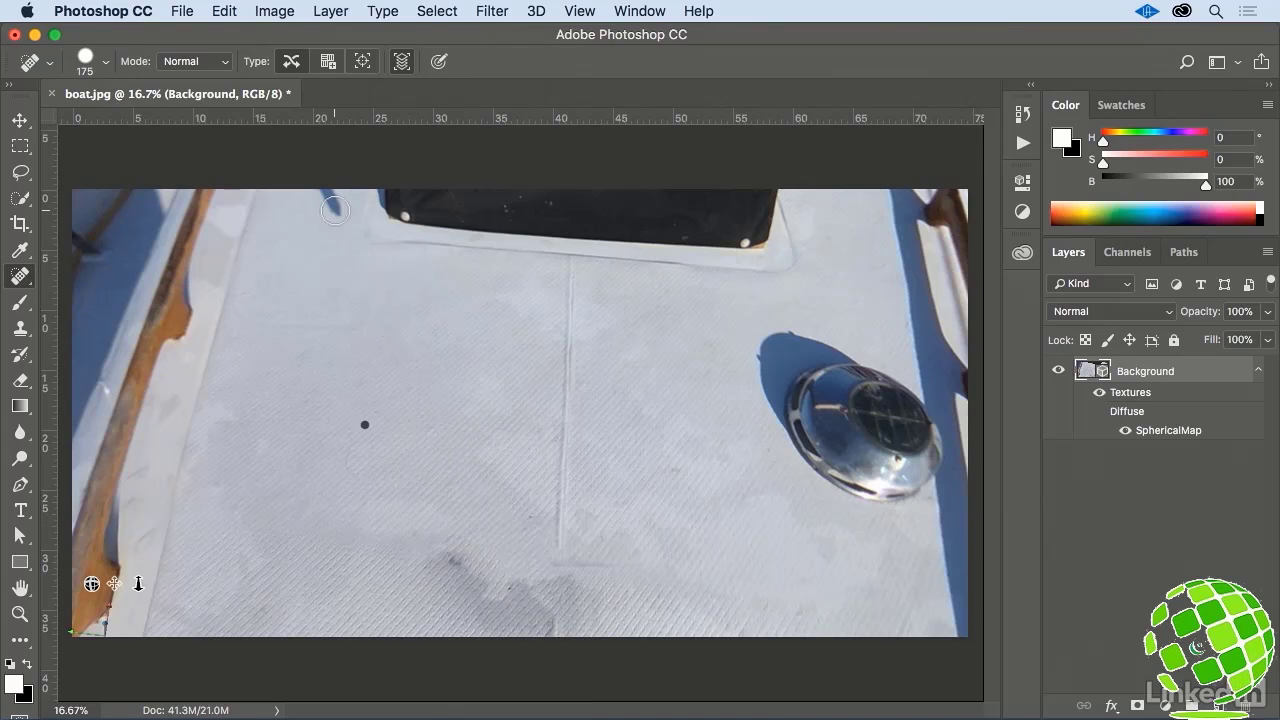
{"action": "key", "text": "v"}
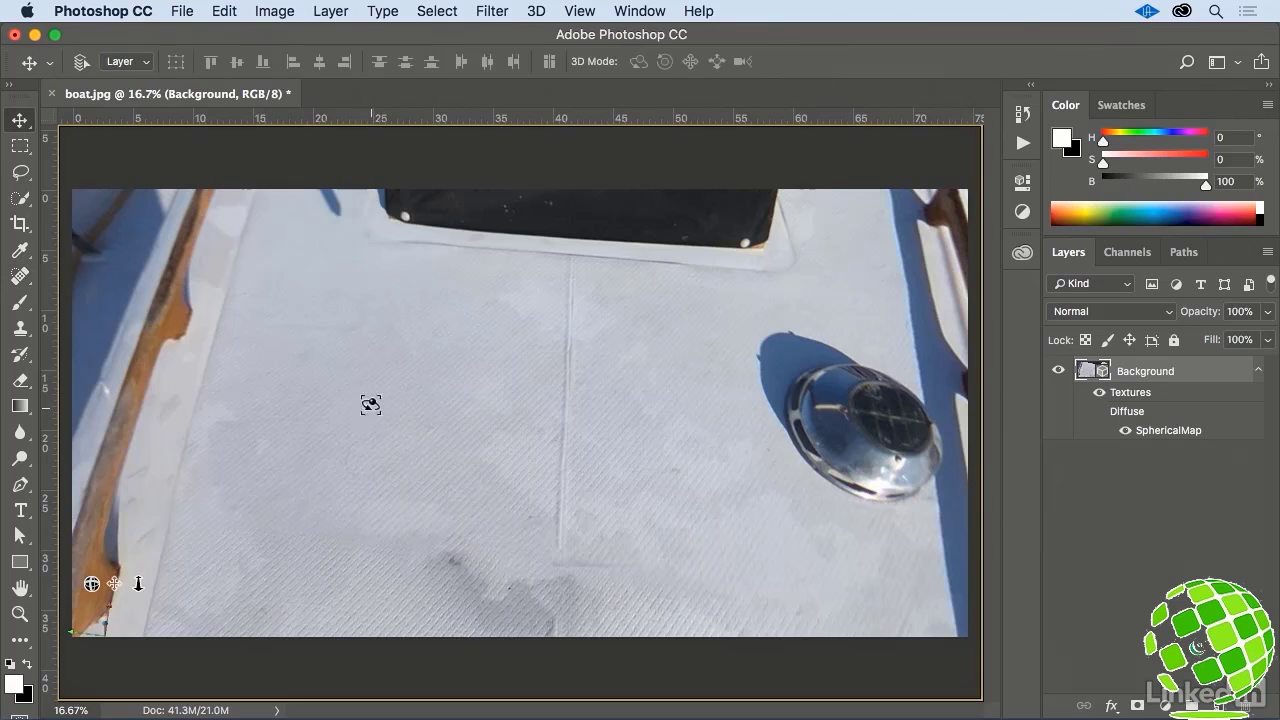
{"action": "mouse_move", "coordinate": [366, 400]}
{"action": "left_mouse_down"}
{"action": "mouse_move", "coordinate": [329, 286]}
{"action": "mouse_move", "coordinate": [396, 343]}
{"action": "mouse_move", "coordinate": [397, 288]}
{"action": "mouse_move", "coordinate": [420, 420]}
{"action": "mouse_move", "coordinate": [443, 468]}
{"action": "left_mouse_up"}
{"action": "key", "text": "j"}
{"action": "key", "text": "v"}
{"action": "key", "text": "j"}
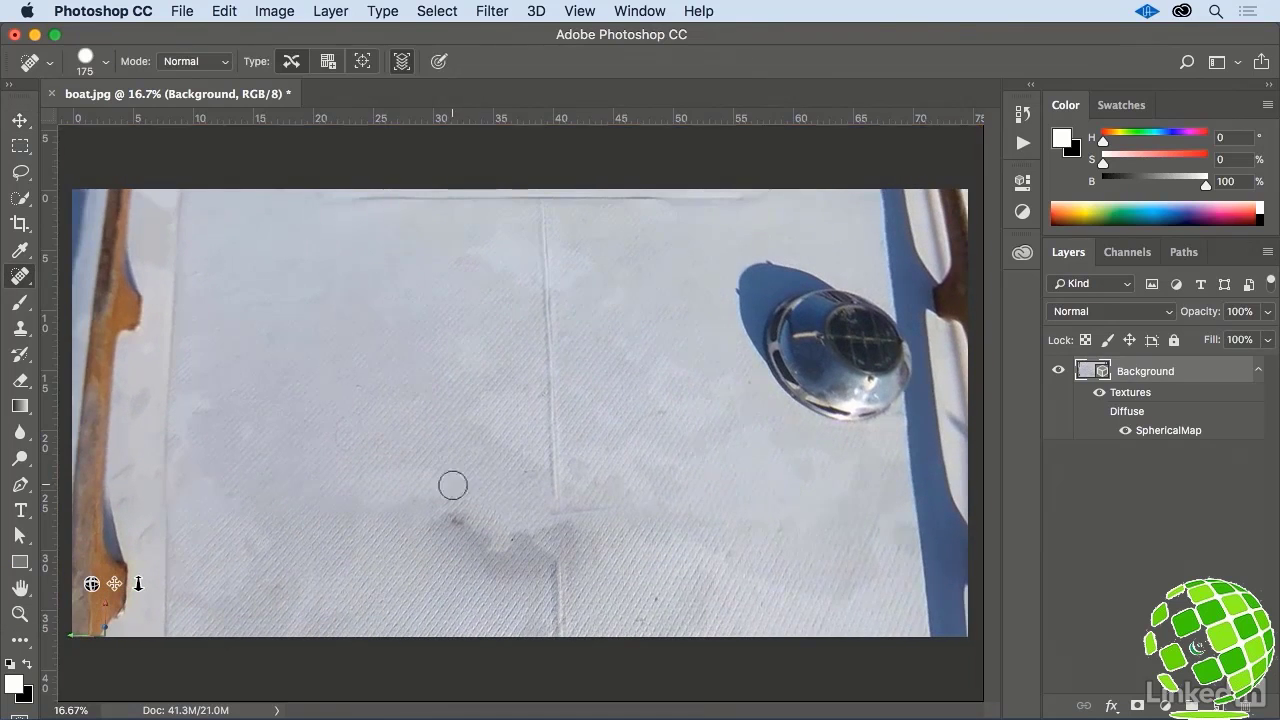
{"action": "mouse_move", "coordinate": [451, 515]}
{"action": "left_mouse_down"}
{"action": "mouse_move", "coordinate": [493, 559]}
{"action": "mouse_move", "coordinate": [518, 537]}
{"action": "left_mouse_up"}
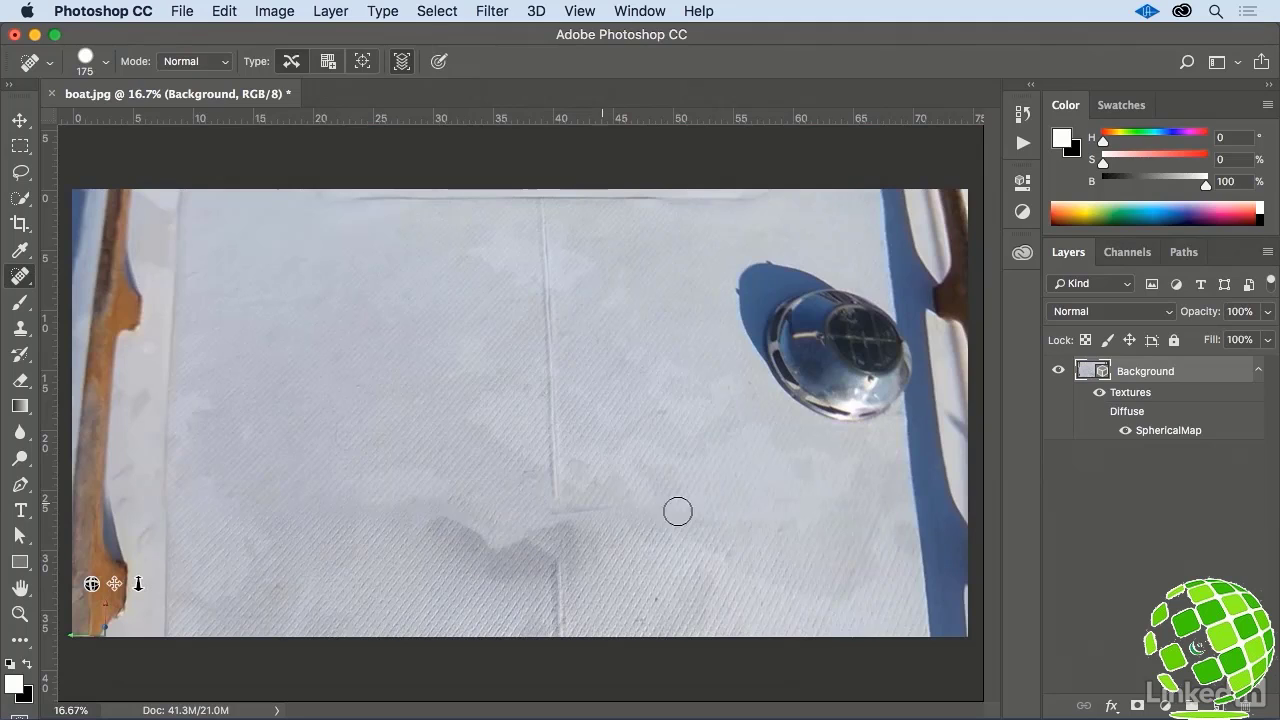
Toggle the base and shadow layer off and on in the texture, then save Layer 011.psb.
{"action": "double_click", "coordinate": [1170, 431]}
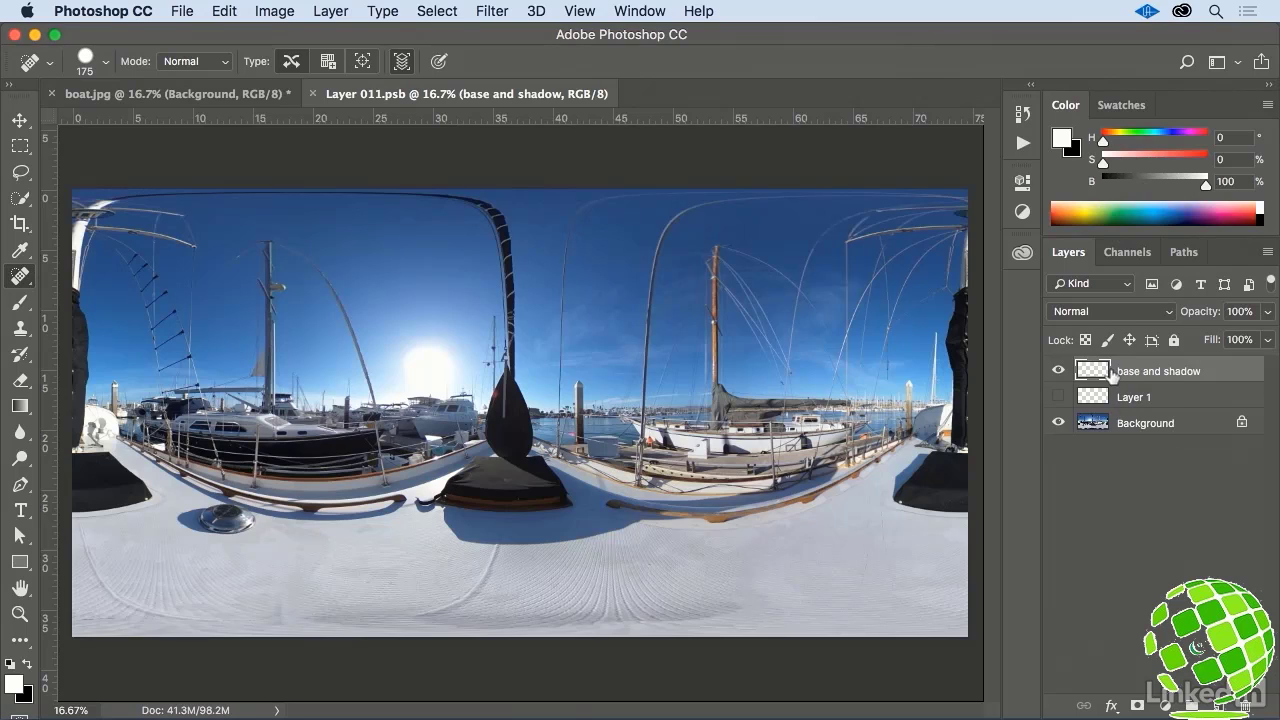
{"action": "left_click", "coordinate": [1058, 372]}
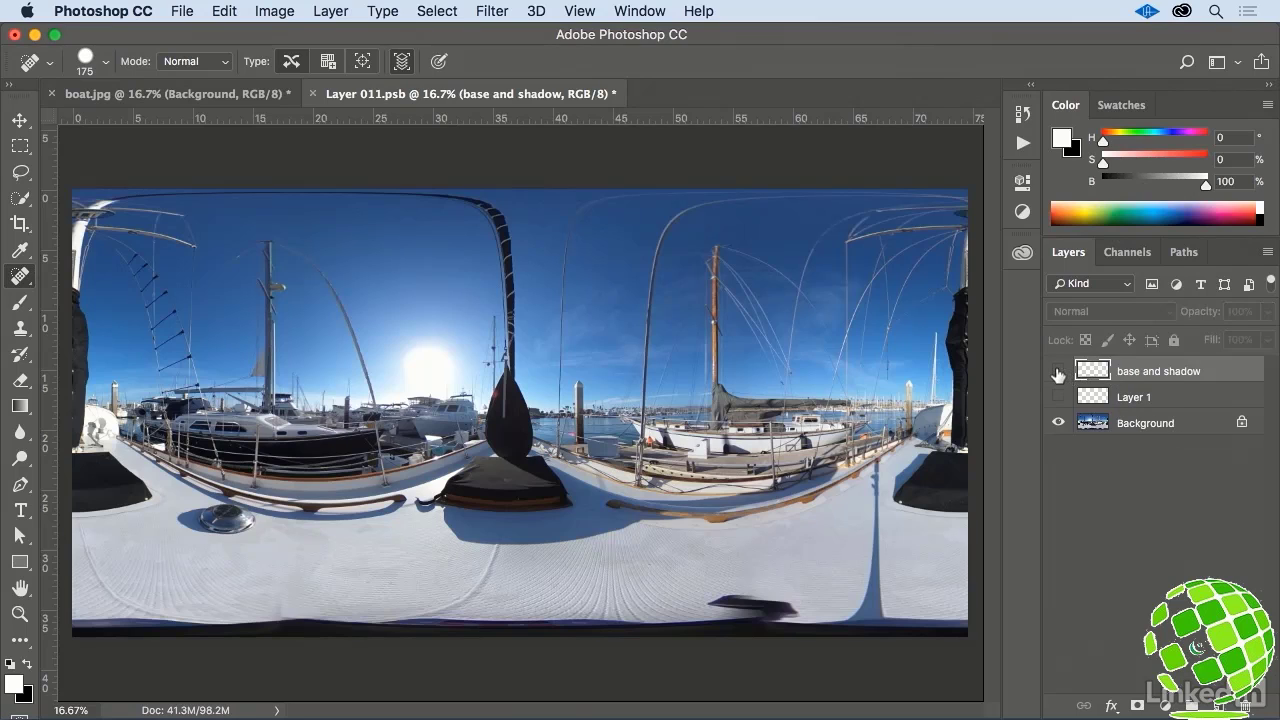
{"action": "left_click", "coordinate": [1058, 373]}
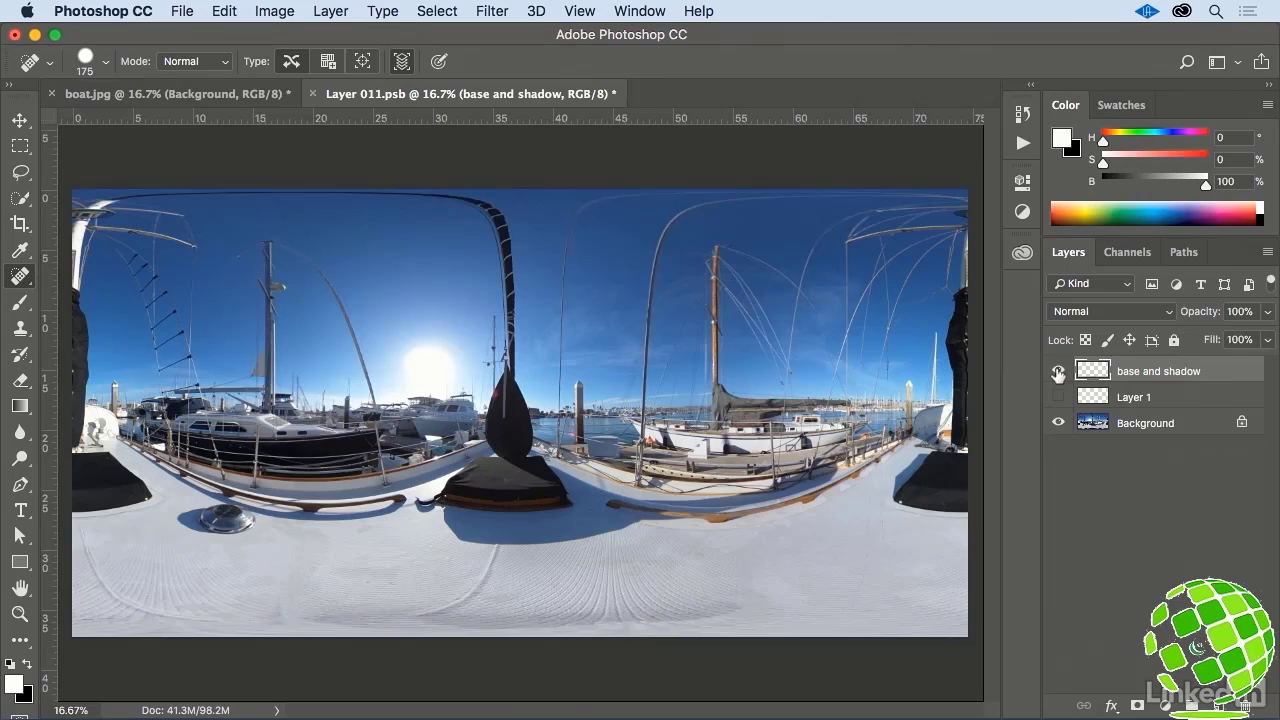
{"action": "left_click", "coordinate": [314, 93]}
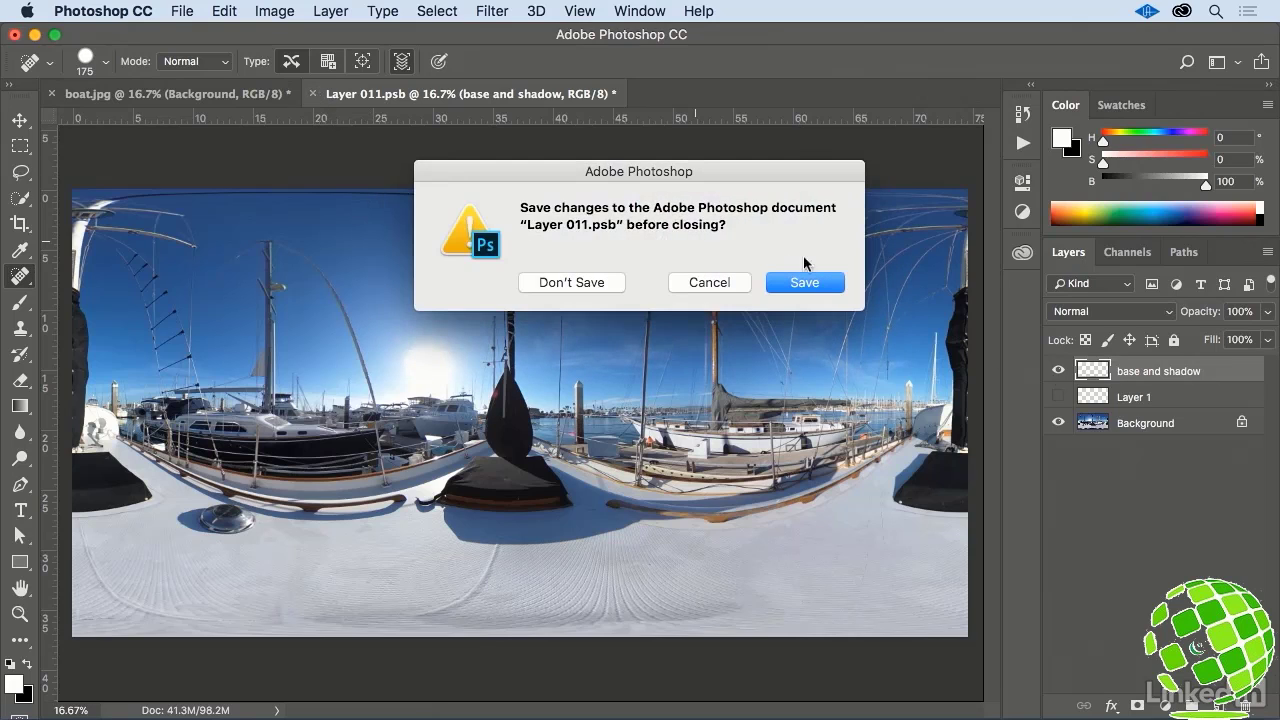
{"action": "left_click", "coordinate": [806, 284]}
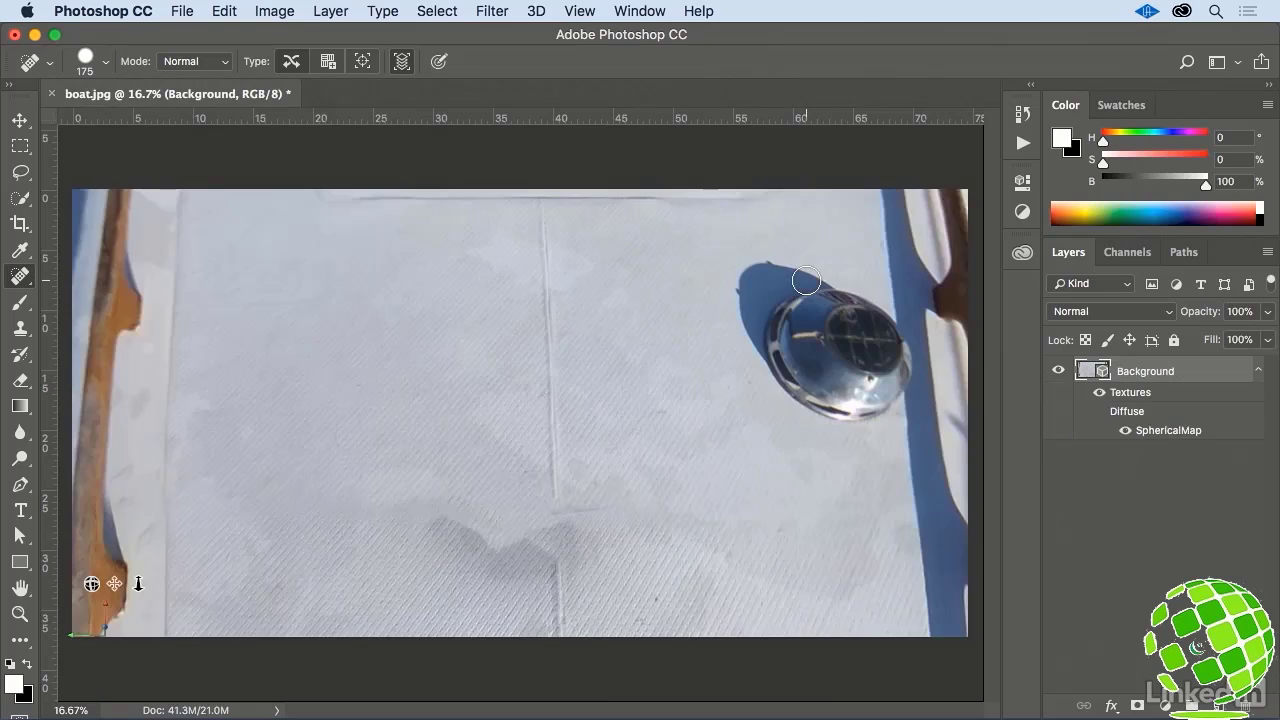
Use 3D > Spherical Panorama > Export Panorama to save boat.jpg on the Desktop.
{"action": "key", "text": "v"}
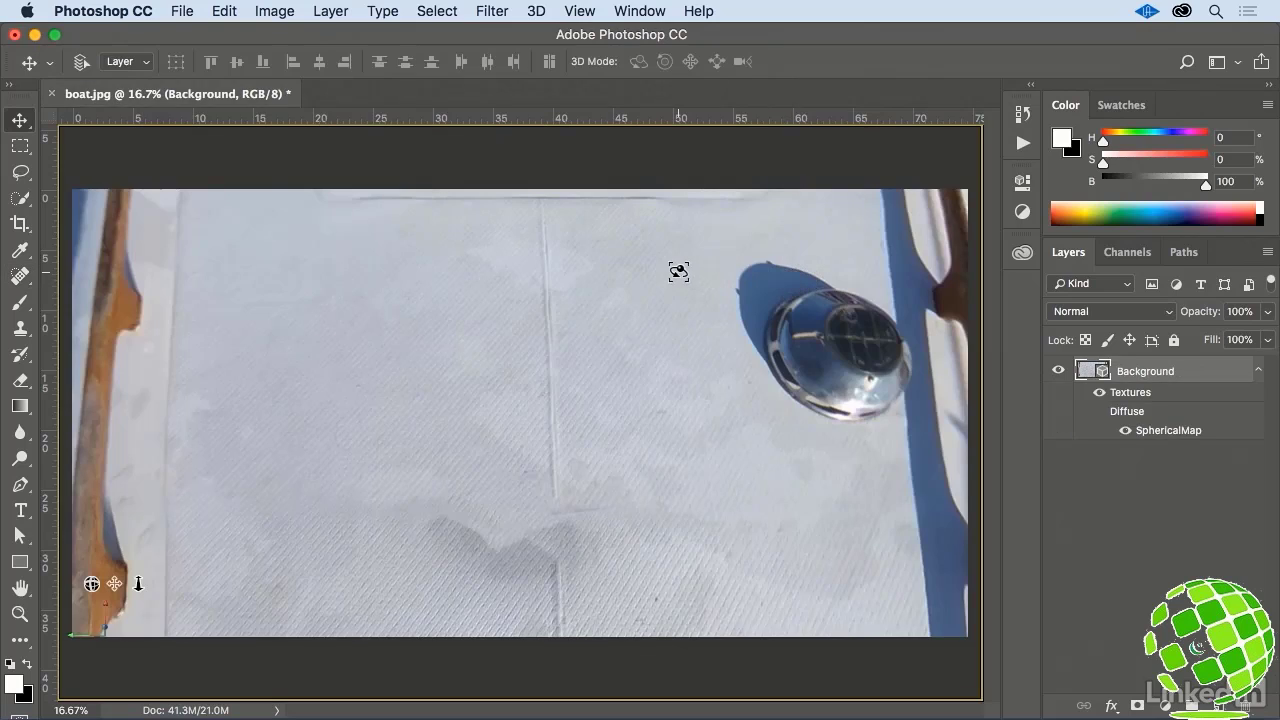
{"action": "mouse_move", "coordinate": [677, 271]}
{"action": "left_mouse_down"}
{"action": "mouse_move", "coordinate": [685, 285]}
{"action": "mouse_move", "coordinate": [659, 207]}
{"action": "left_mouse_up"}
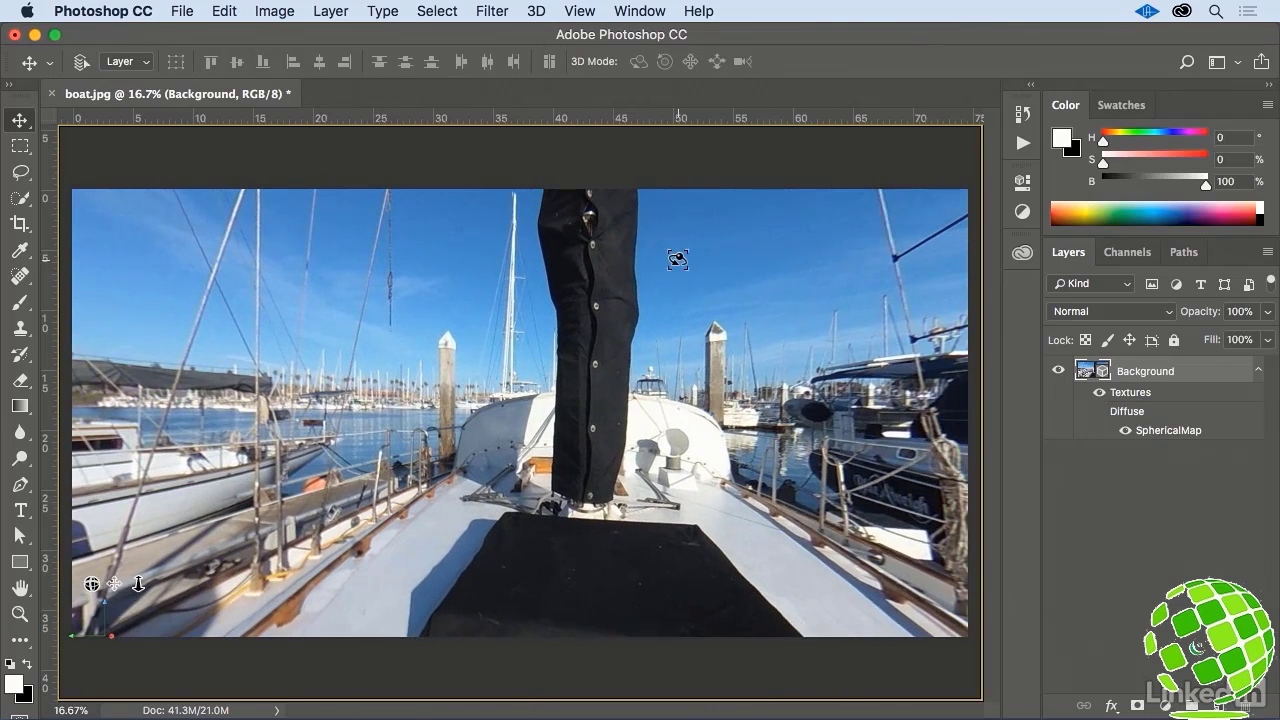
{"action": "left_click", "coordinate": [535, 12]}
{"action": "mouse_move", "coordinate": [536, 95]}
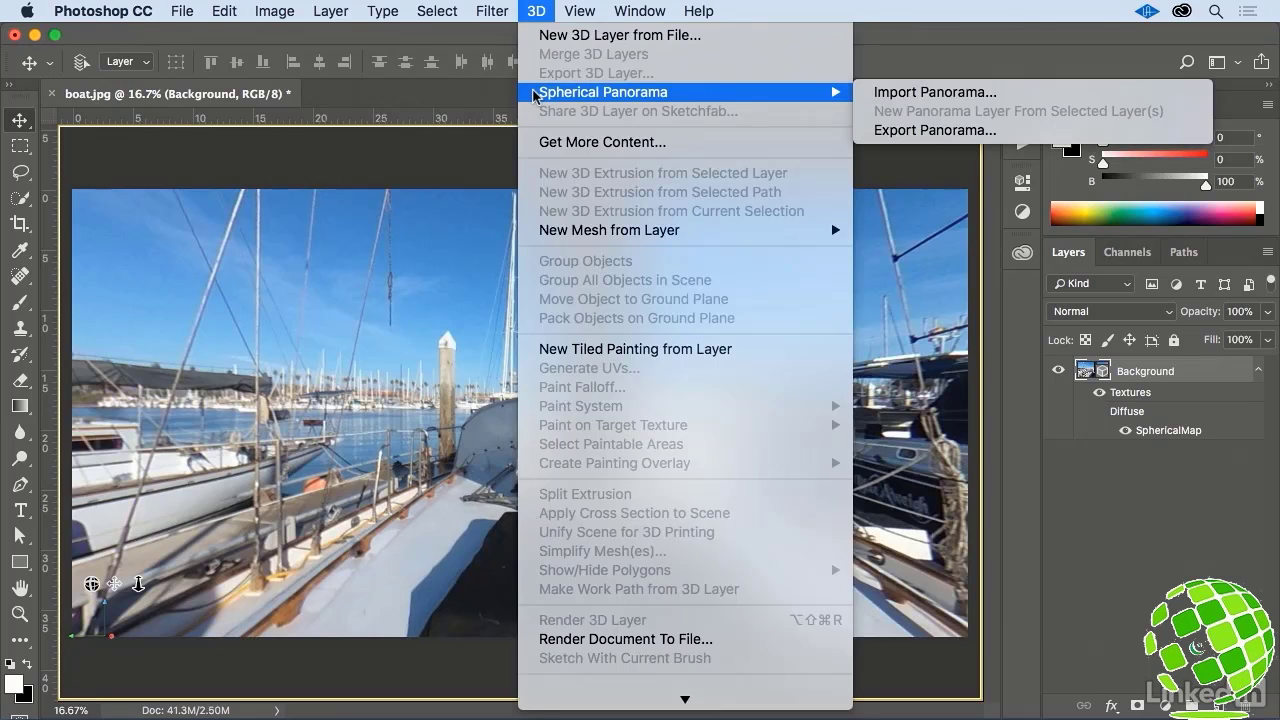
{"action": "left_click", "coordinate": [868, 130]}
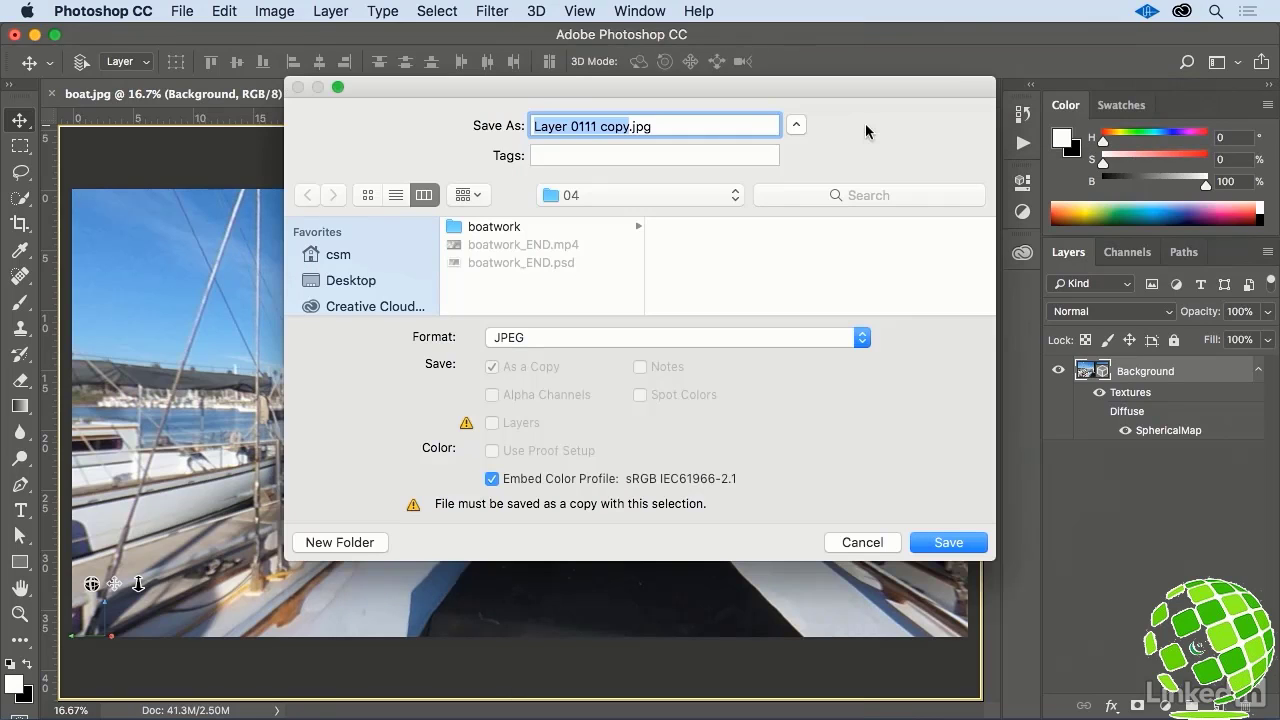
{"action": "type", "text": "boat"}
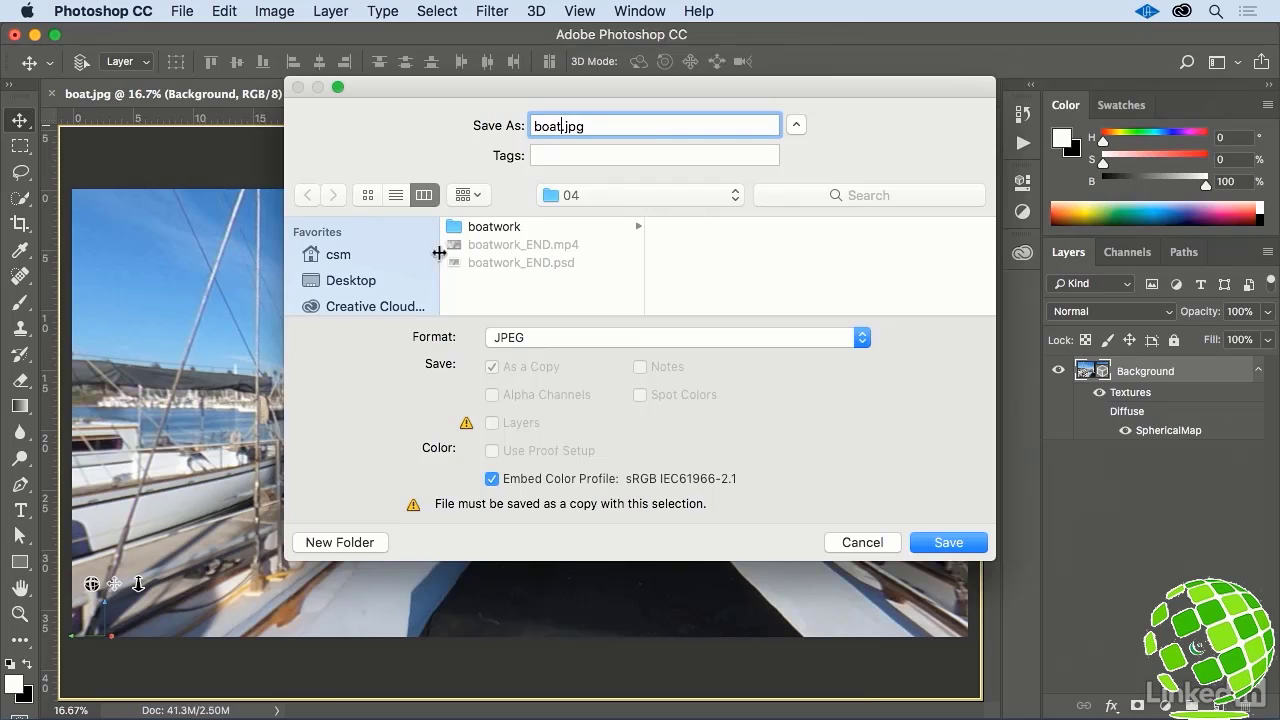
{"action": "left_click", "coordinate": [369, 280]}
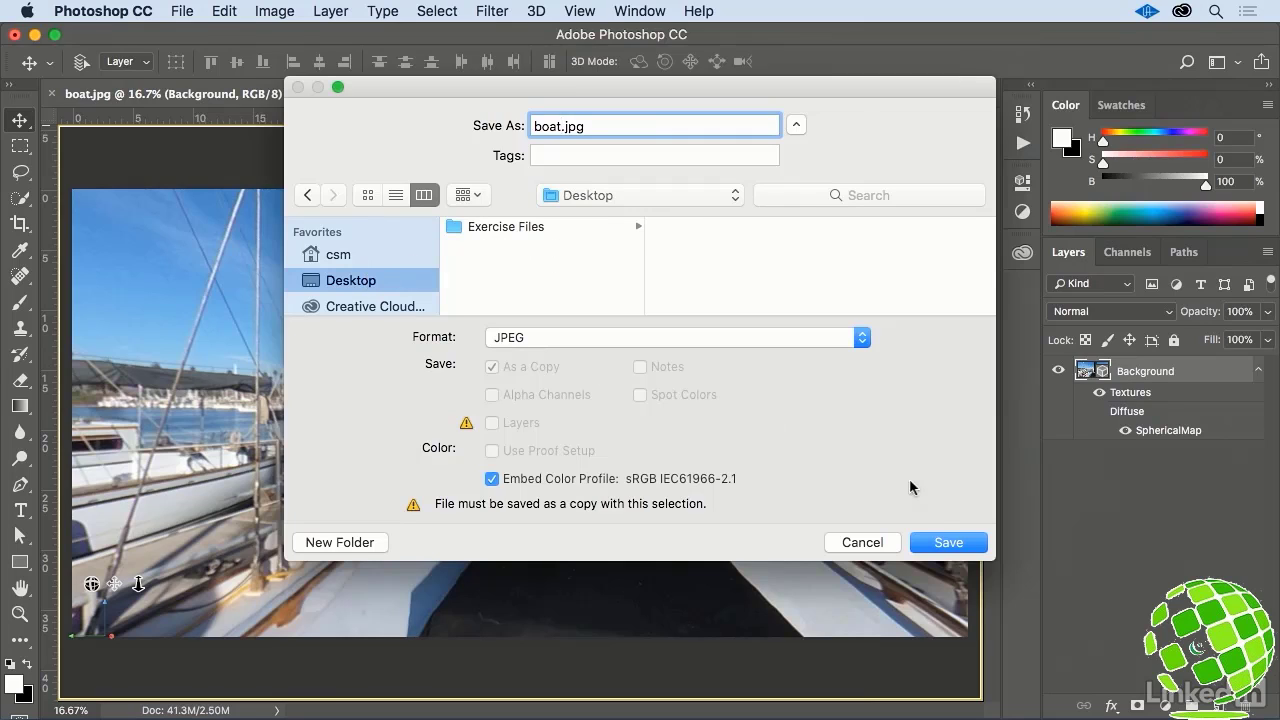
{"action": "left_click", "coordinate": [948, 543]}
{"action": "left_click", "coordinate": [34, 34]}
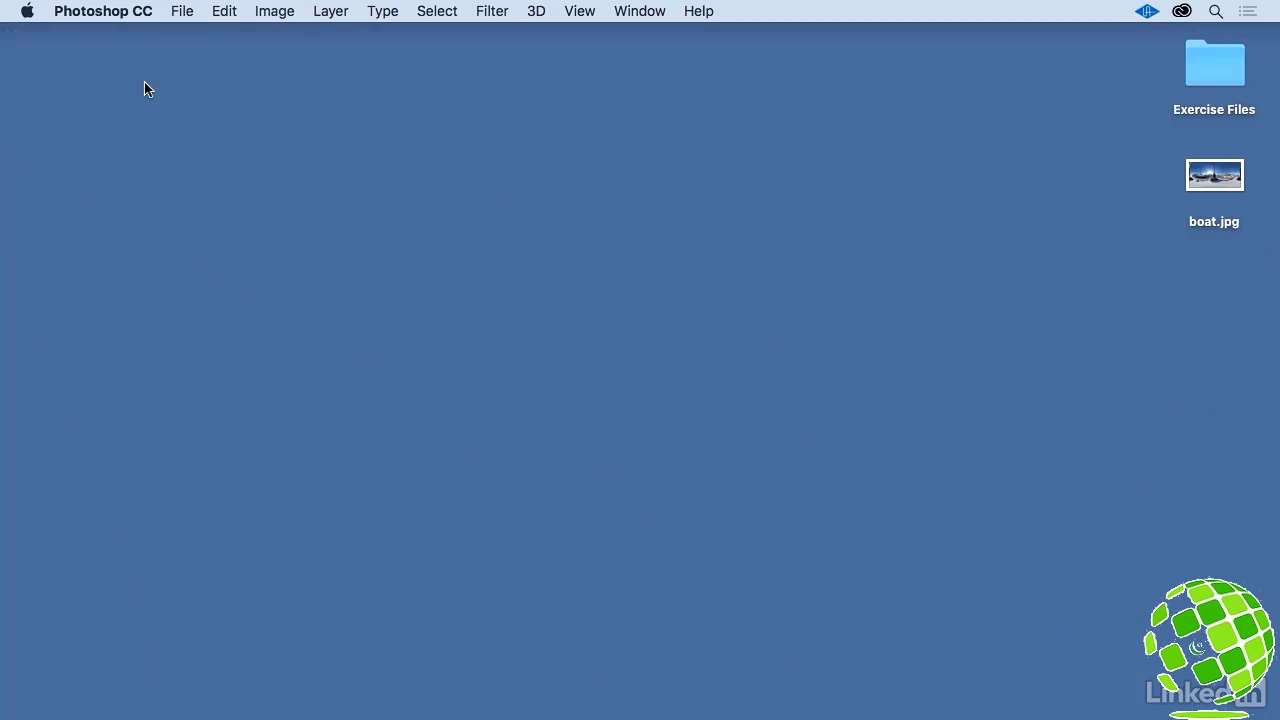
{"action": "left_click", "coordinate": [1218, 182]}
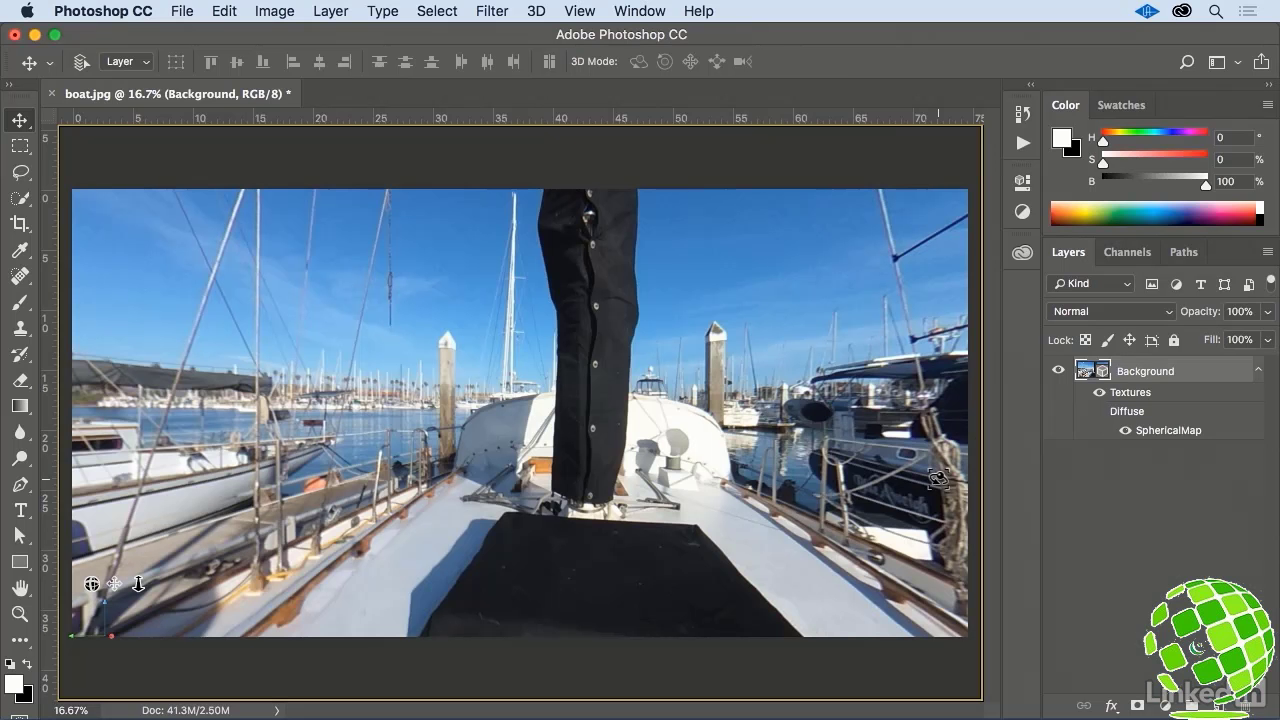
Save As boat.psd in Photoshop format to the Desktop.
{"action": "left_click", "coordinate": [180, 11]}
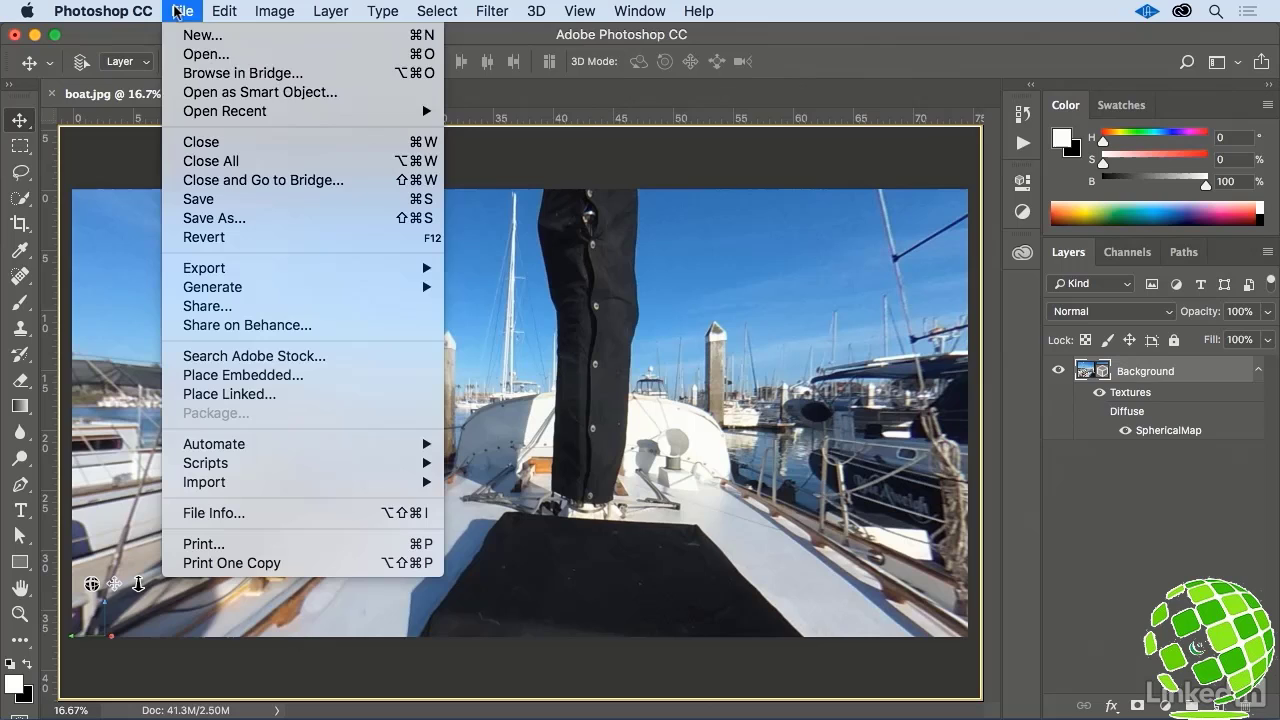
{"action": "left_click", "coordinate": [212, 218]}
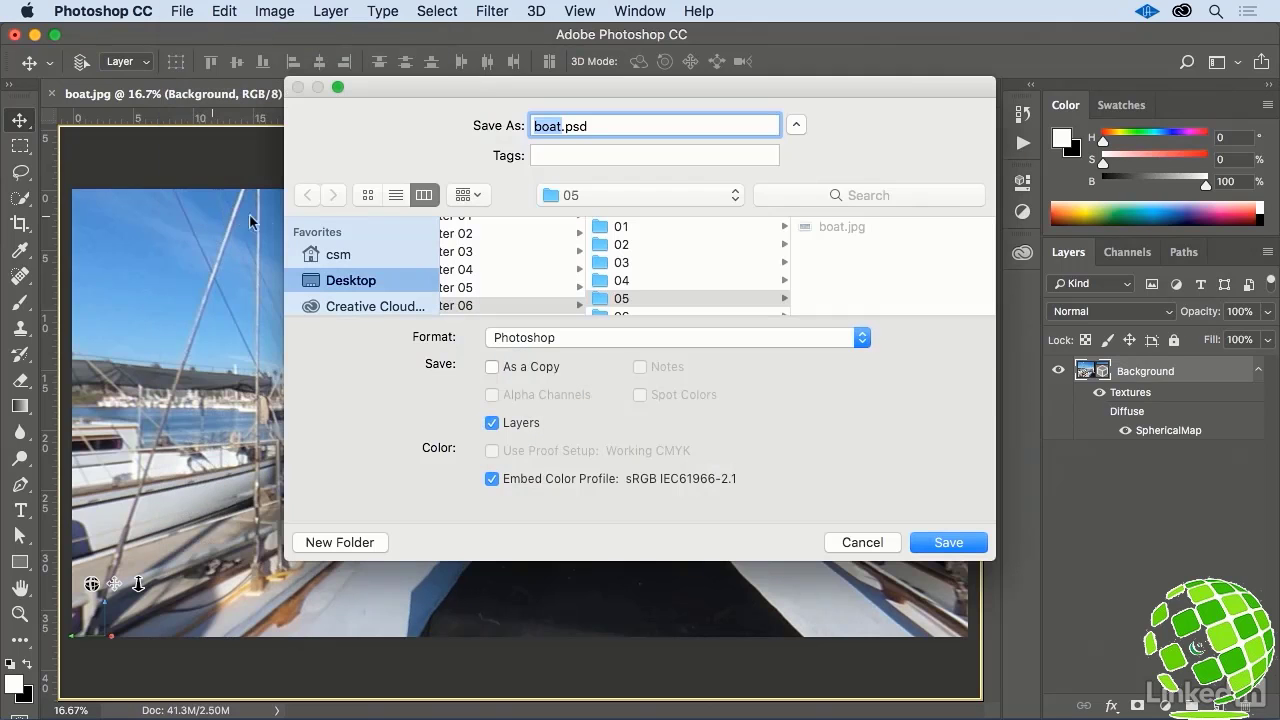
{"action": "left_click", "coordinate": [335, 281]}
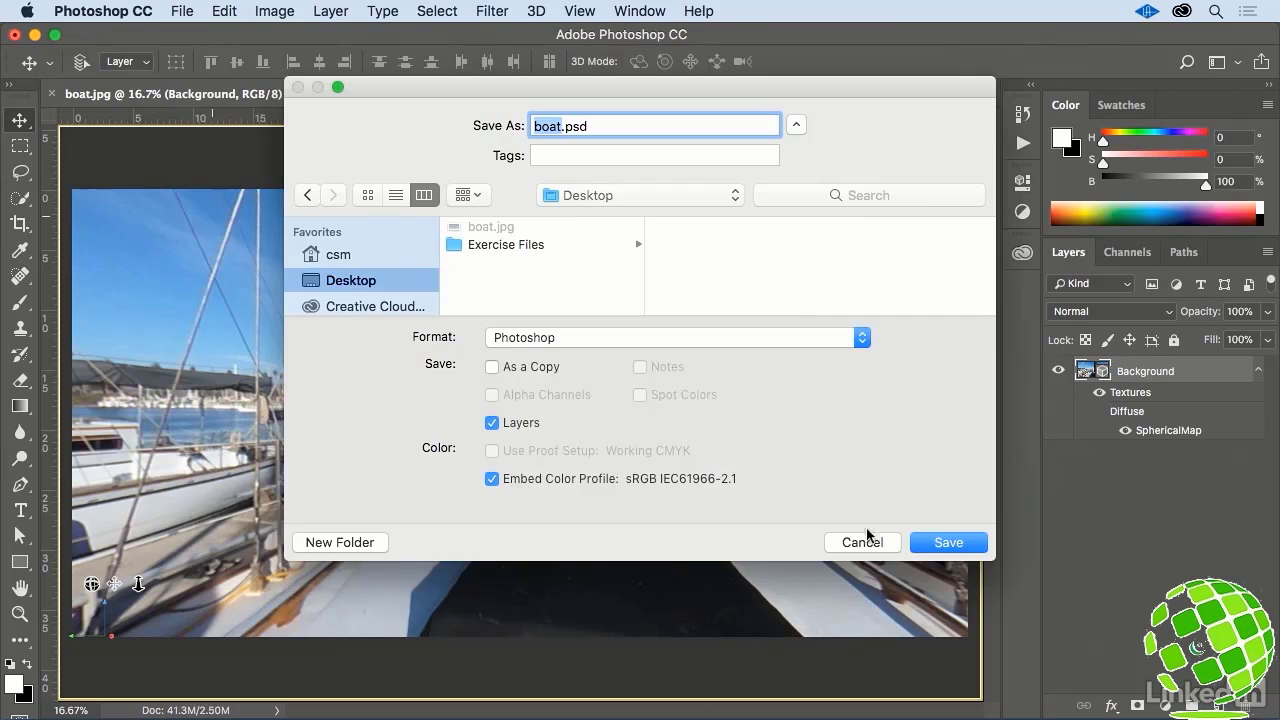
{"action": "left_click", "coordinate": [948, 543]}
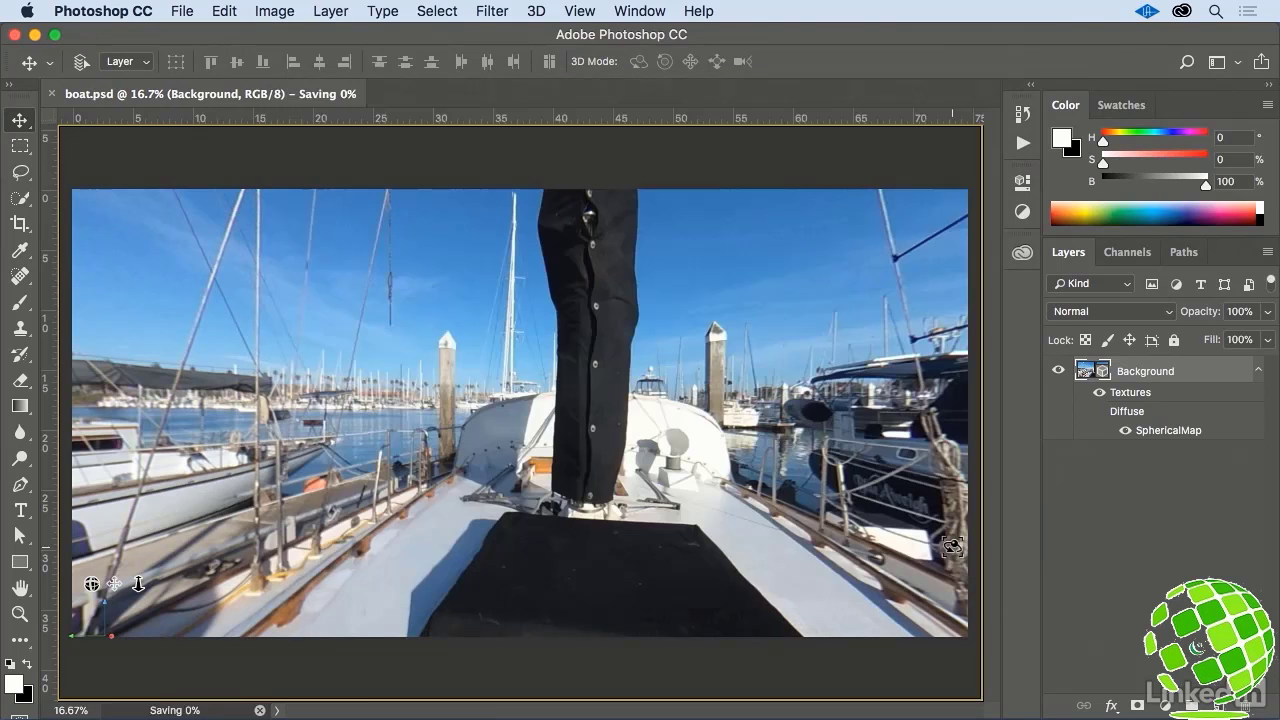